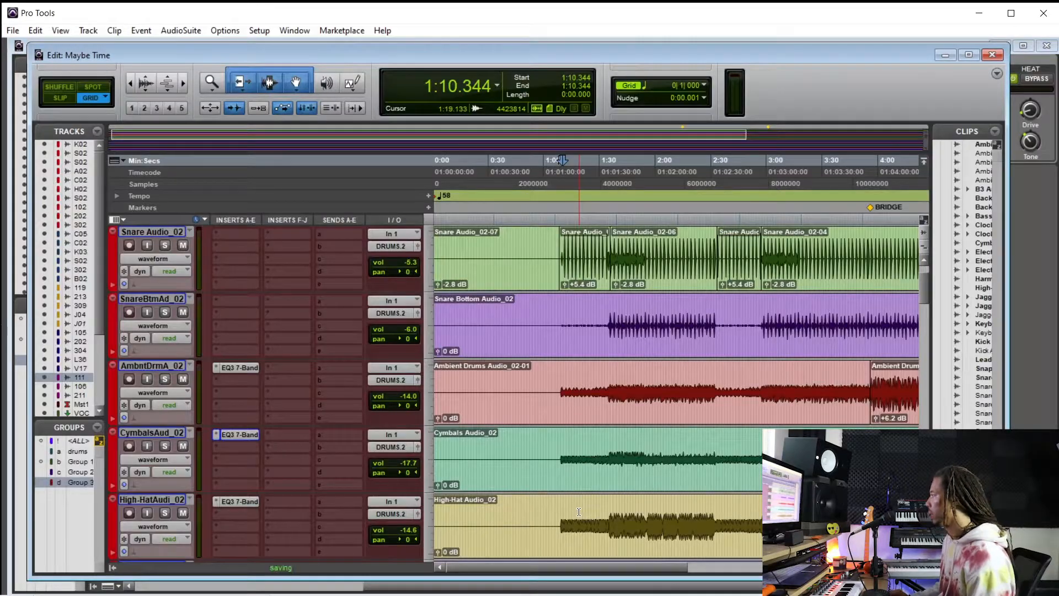
Start playback from the first harmony vocal entry, at about 1:30, and bring up the mixer
scroll(515, 370, "up", 10)
scroll(516, 370, "down", 10)
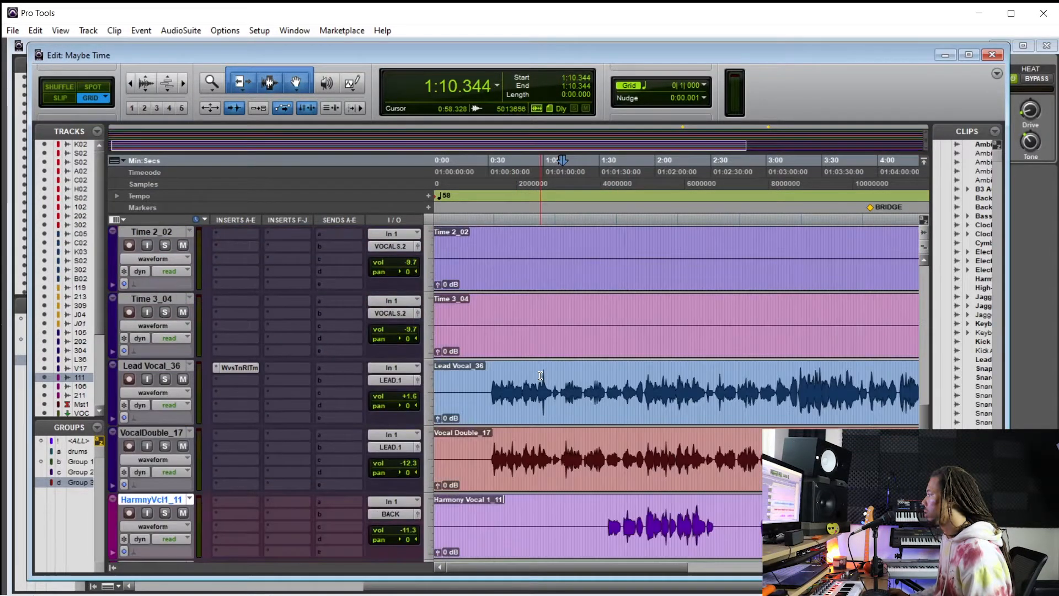
left_click(608, 386)
key("ctrl+equal")
key("space")
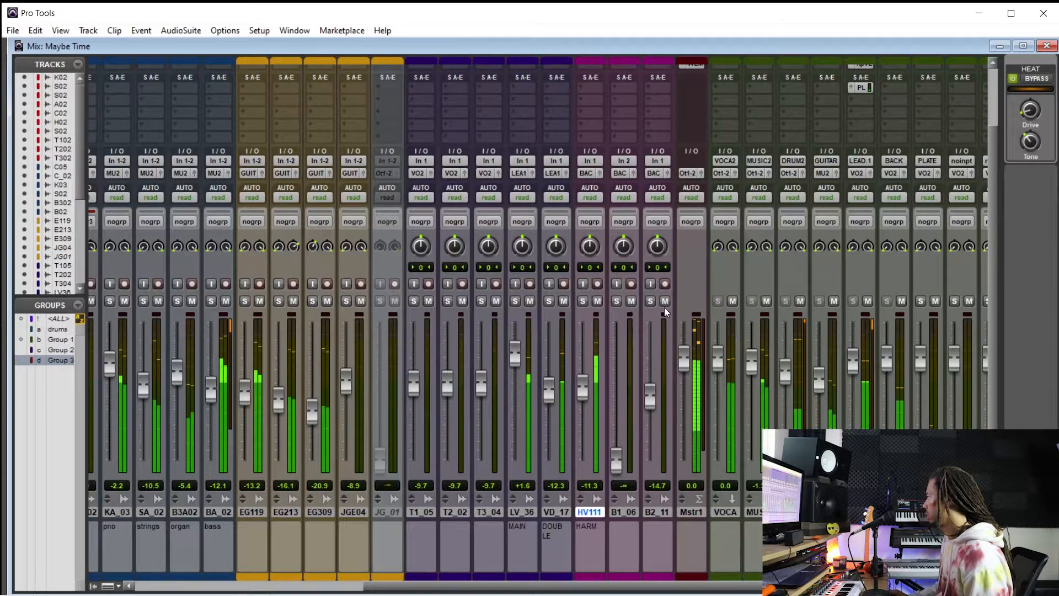
Mute the drum, guitar, lead vocal and music busses during playback
left_click(800, 302)
left_click(835, 302)
left_click(870, 301)
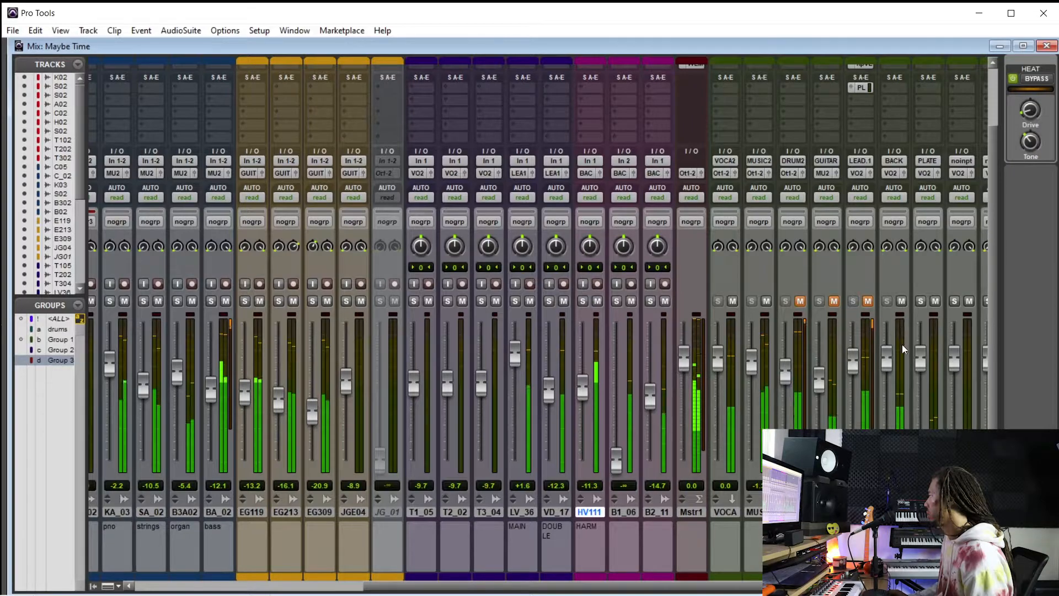
Audition the harmony vocal in solo, release the solo, and unmute the lead vocal bus
left_click(583, 301)
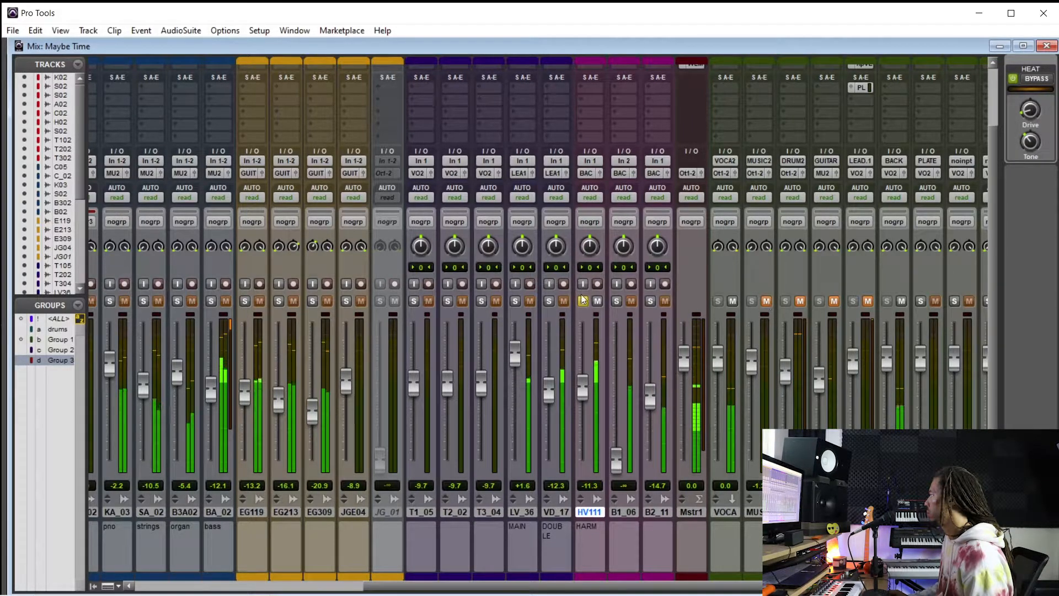
left_click(583, 300)
mouse_move(588, 382)
left_mouse_down()
mouse_move(588, 396)
mouse_move(591, 385)
left_mouse_up()
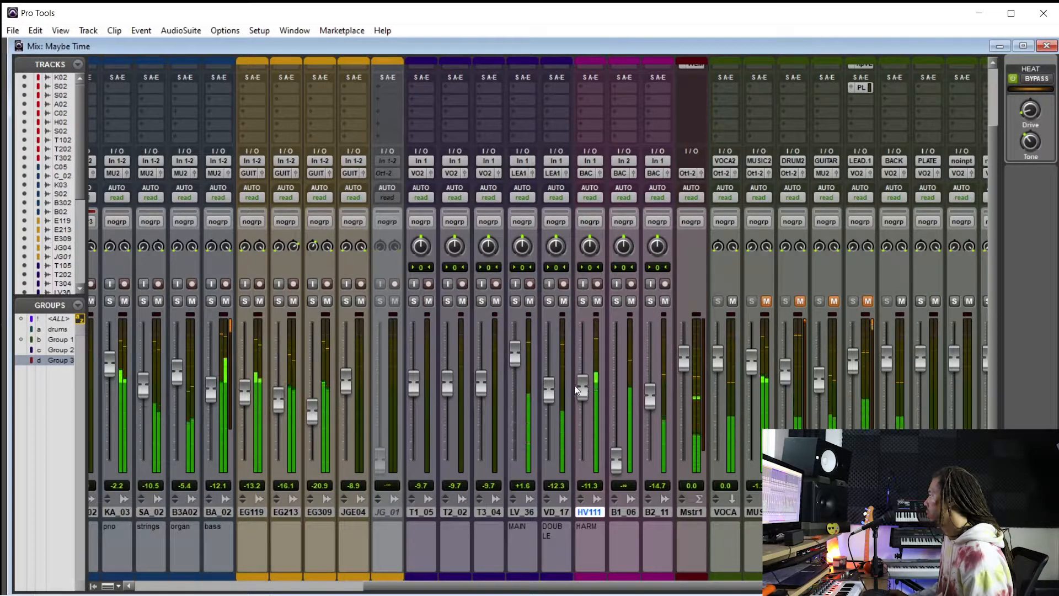
left_click(867, 301)
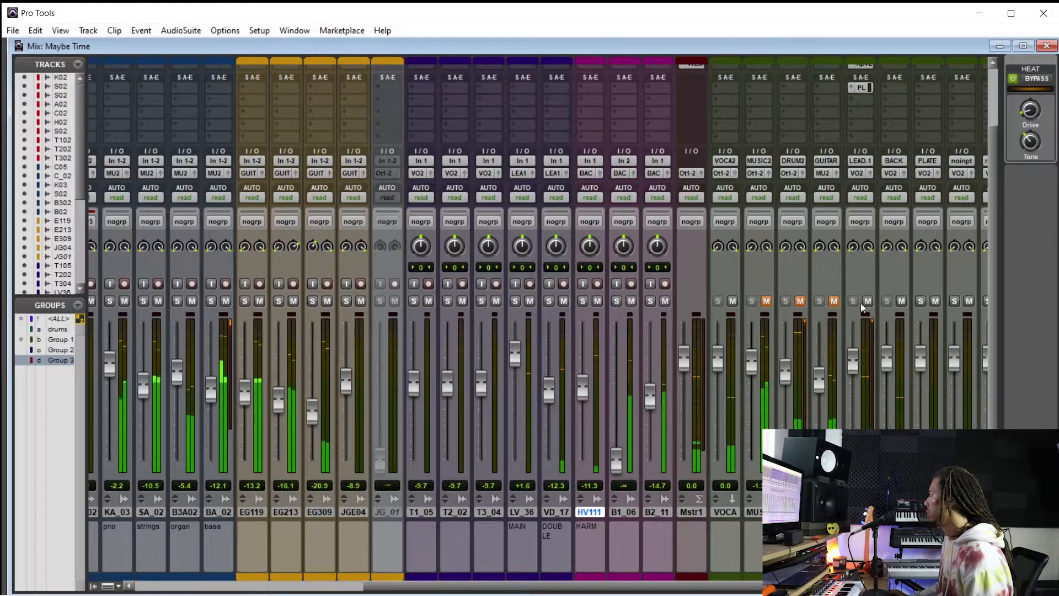
Balance the background vocals: harmony vocal at -9.3 dB, Backups 1 at -17.9 dB and Backups 2 at -7.3 dB
mouse_move(587, 393)
left_mouse_down()
mouse_move(581, 420)
mouse_move(587, 383)
left_mouse_up()
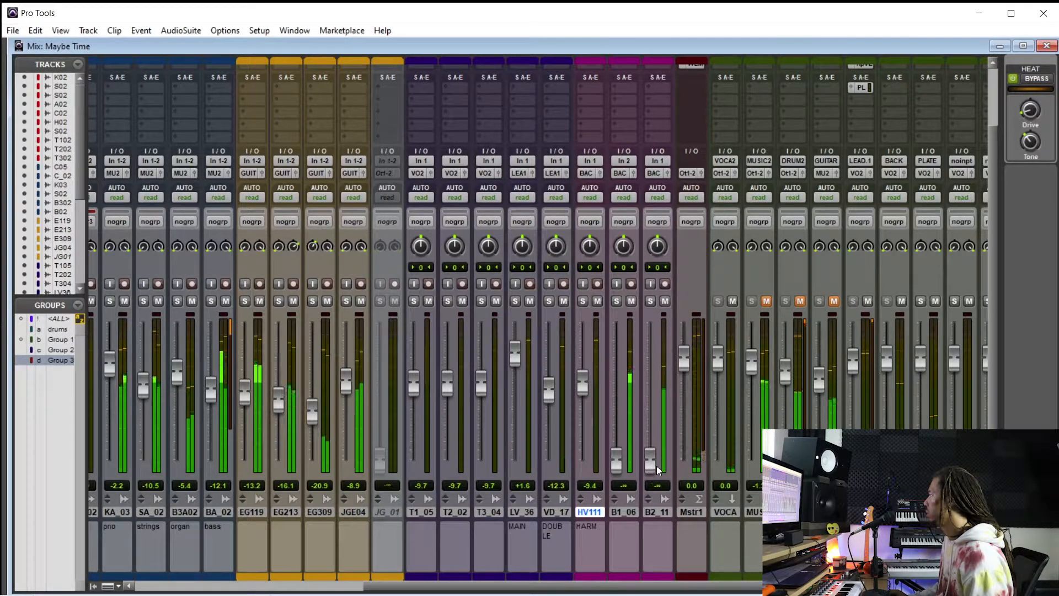
mouse_move(657, 396)
left_mouse_down()
mouse_move(645, 396)
mouse_move(651, 385)
left_mouse_up()
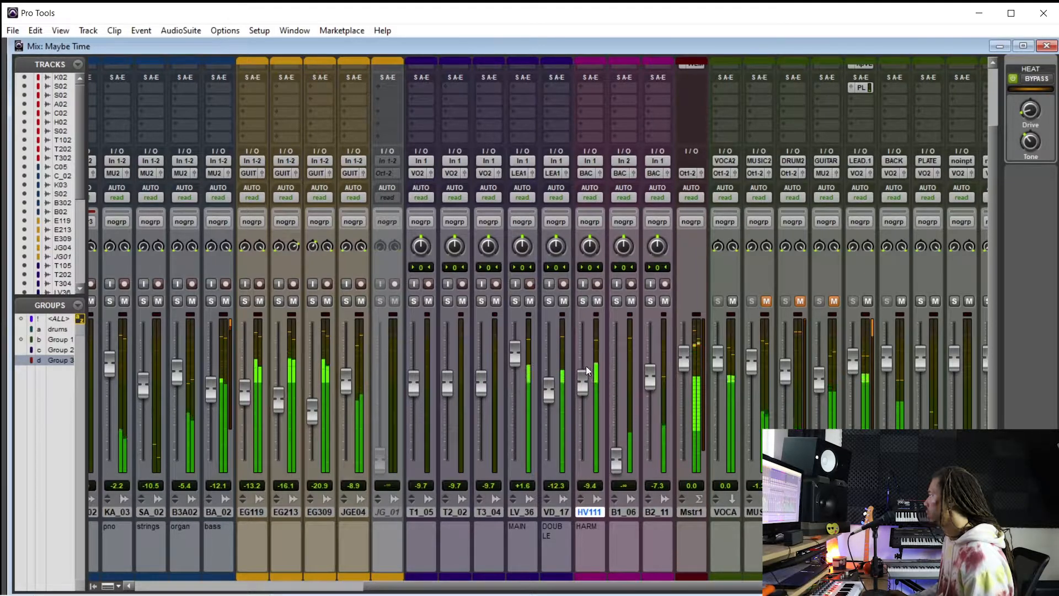
left_click_drag(620, 452, 621, 501)
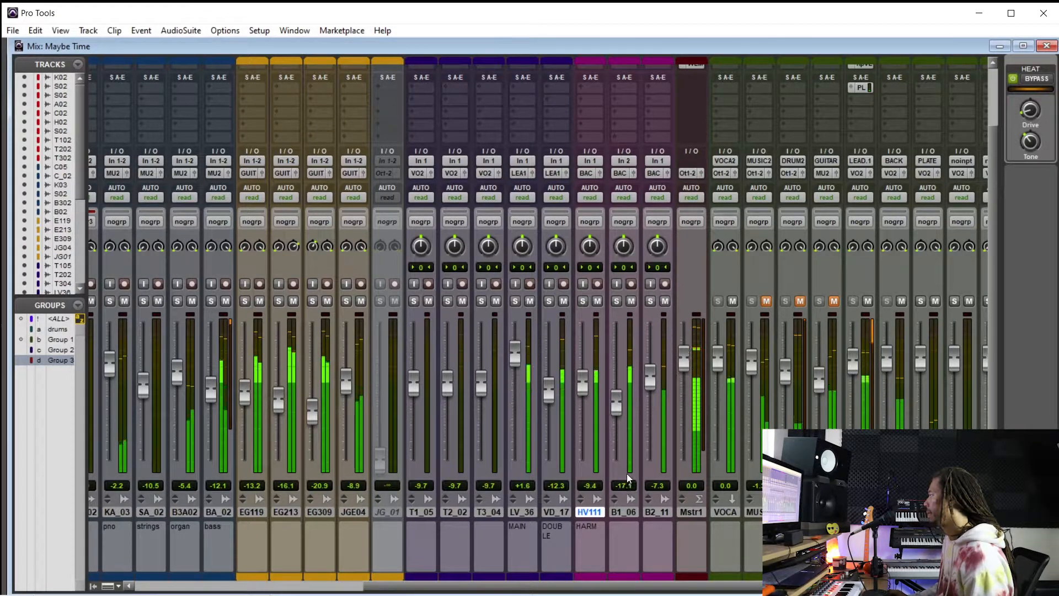
left_click_drag(614, 405, 621, 428)
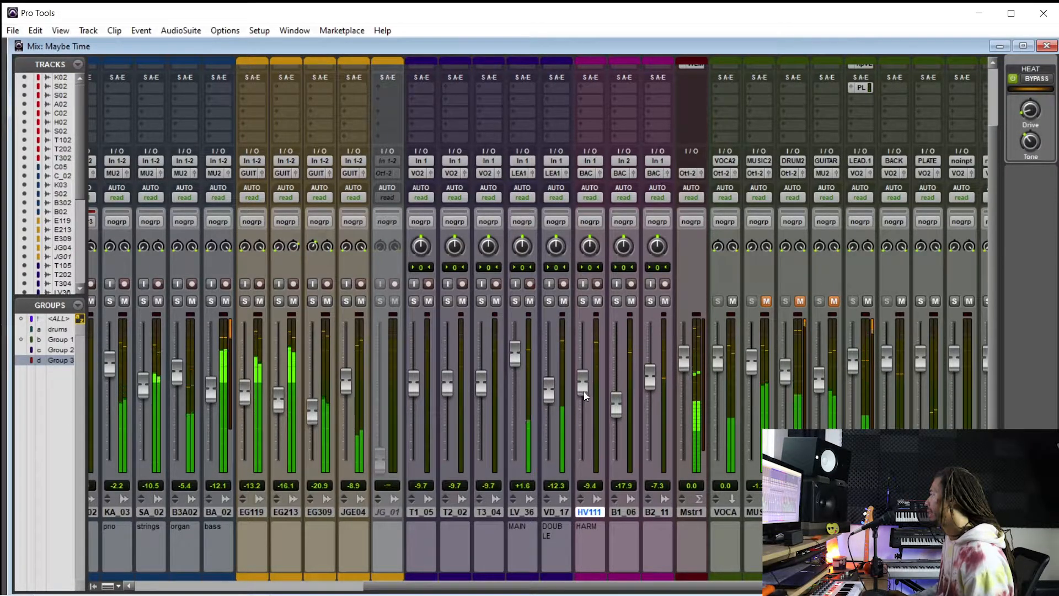
left_click_drag(586, 390, 586, 388)
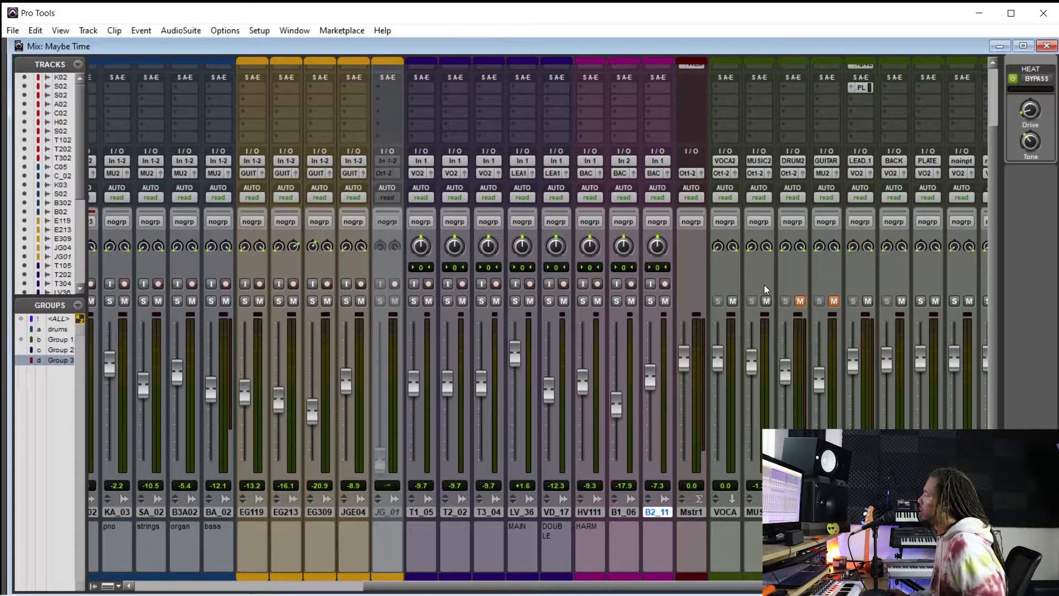
Play the mix and pan Backups 1 to 44 left and Backups 2 to 37 right
key("space")
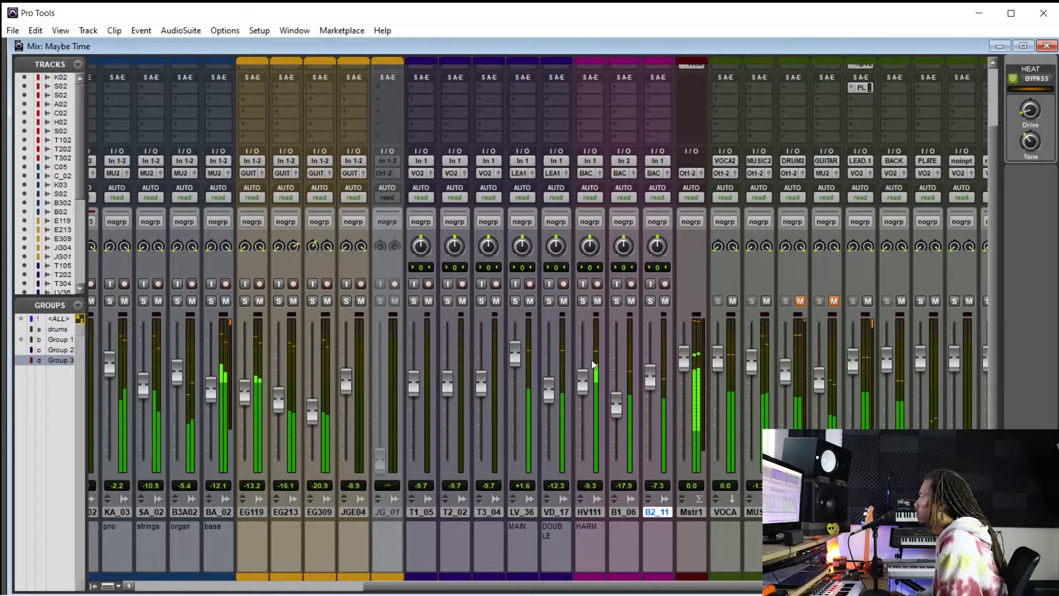
mouse_move(624, 250)
left_mouse_down()
mouse_move(627, 259)
mouse_move(655, 245)
mouse_move(657, 224)
mouse_move(624, 260)
left_mouse_up()
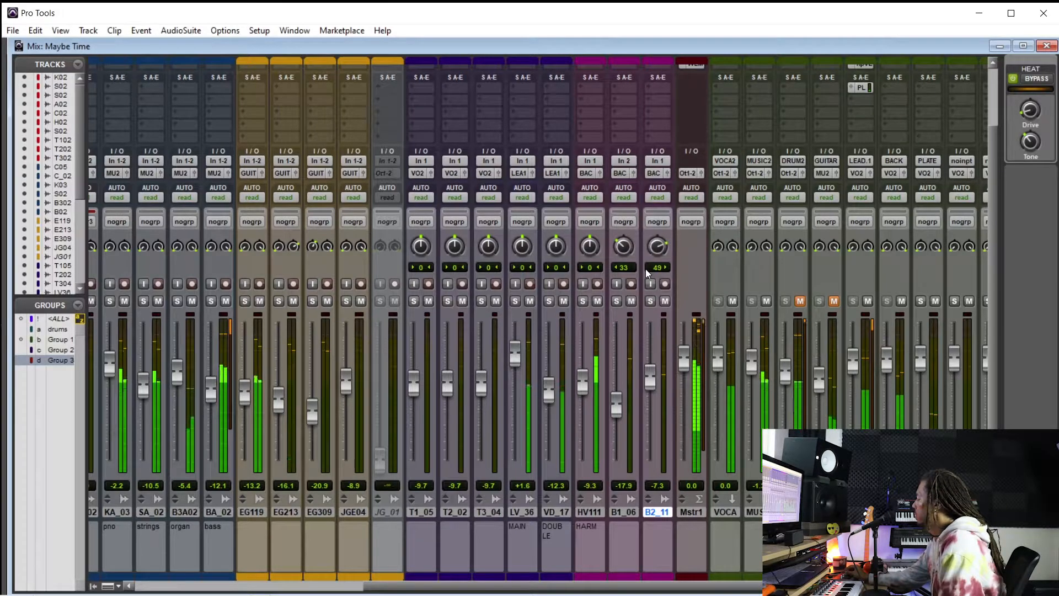
mouse_move(656, 249)
left_mouse_down()
mouse_move(624, 273)
mouse_move(635, 256)
mouse_move(650, 267)
mouse_move(635, 226)
mouse_move(627, 299)
mouse_move(627, 266)
mouse_move(655, 252)
left_mouse_up()
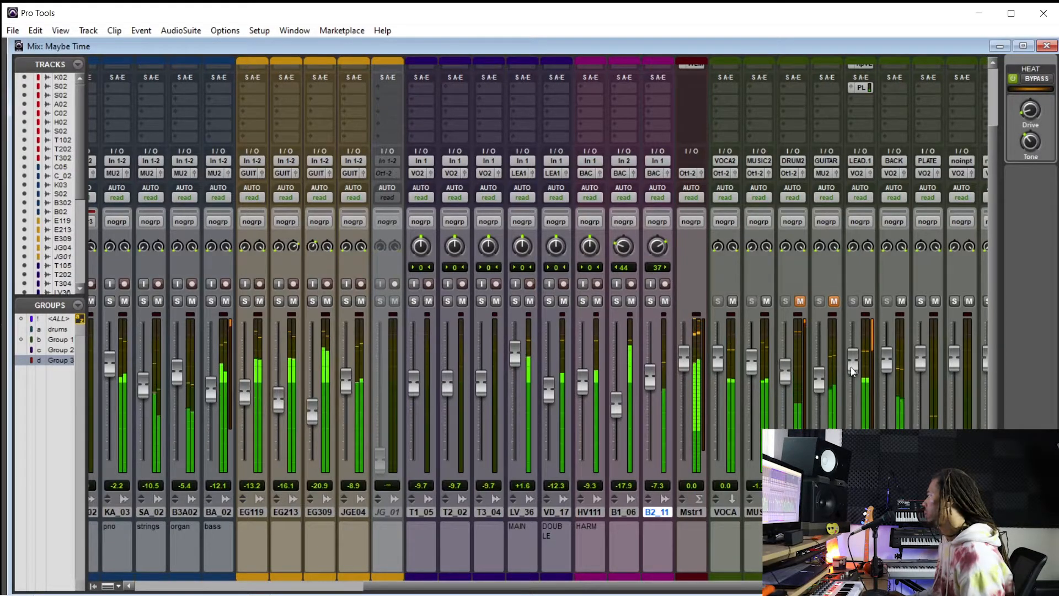
Lower the Backups 2 level to -8.5 dB
left_click_drag(652, 382, 651, 381)
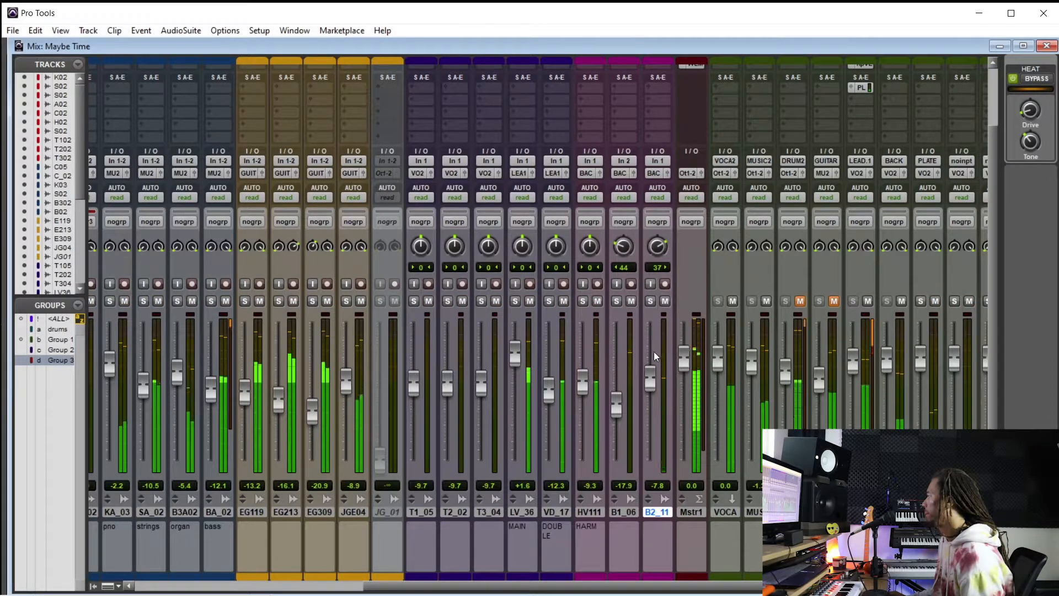
left_click_drag(651, 382, 650, 400)
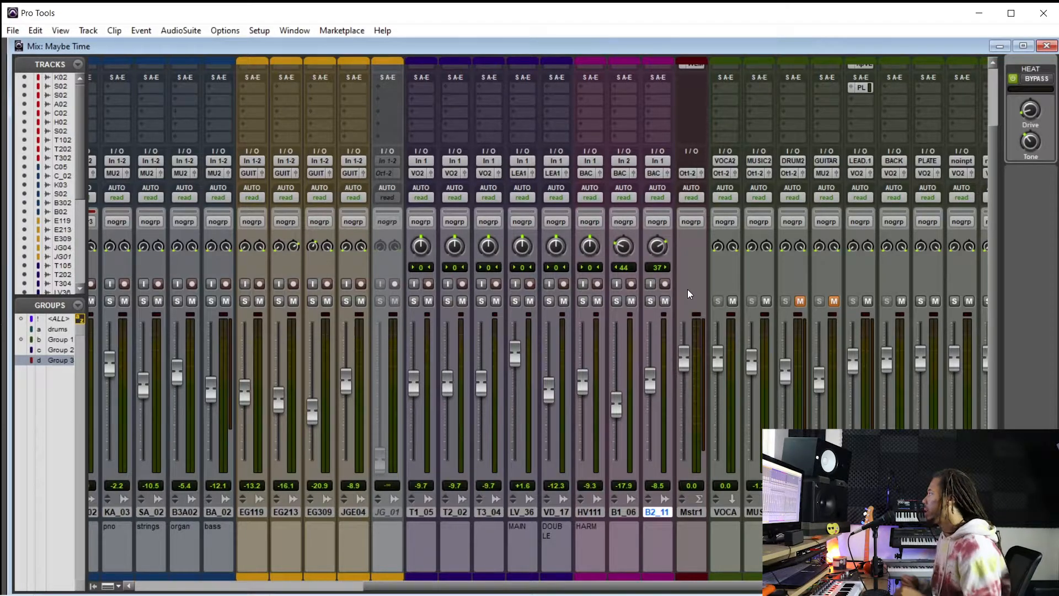
scroll(674, 270, "up", 3)
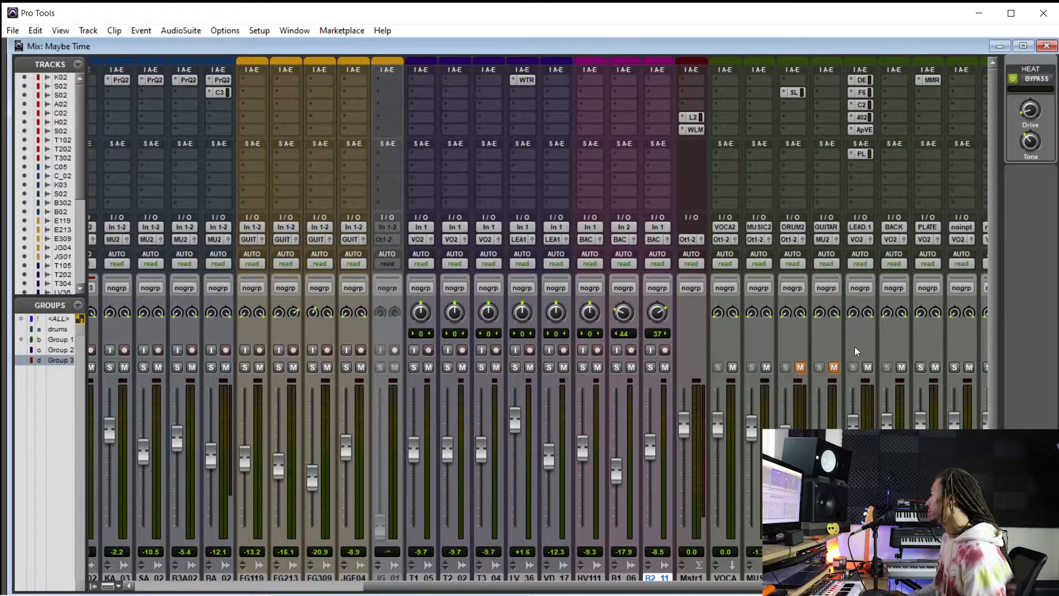
scroll(848, 349, "down", 3)
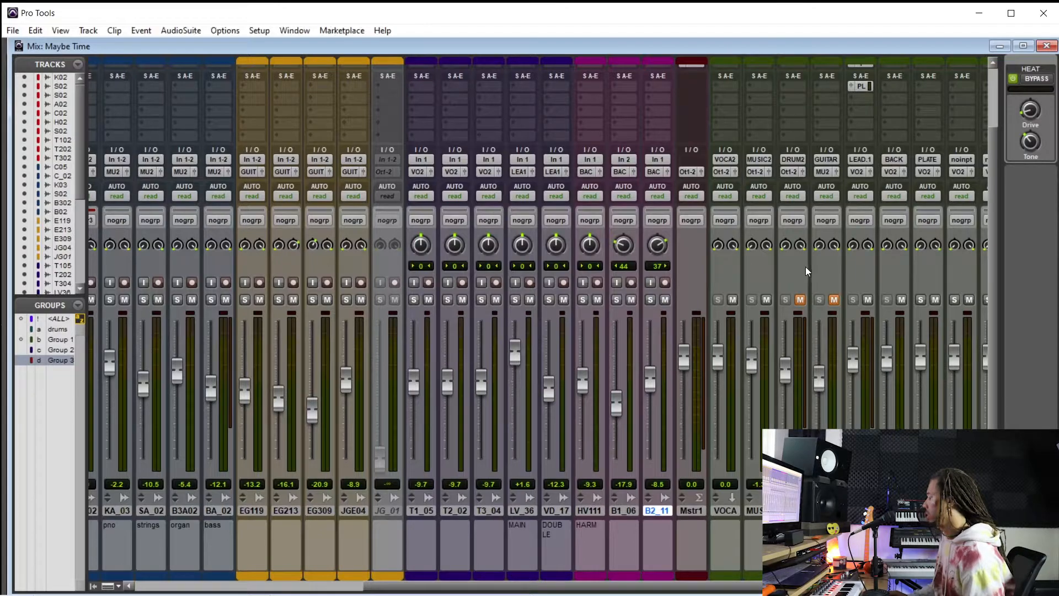
In the Edit window, cue the song to 4:30, where the three Time vocal tracks come in
key("ctrl+equal")
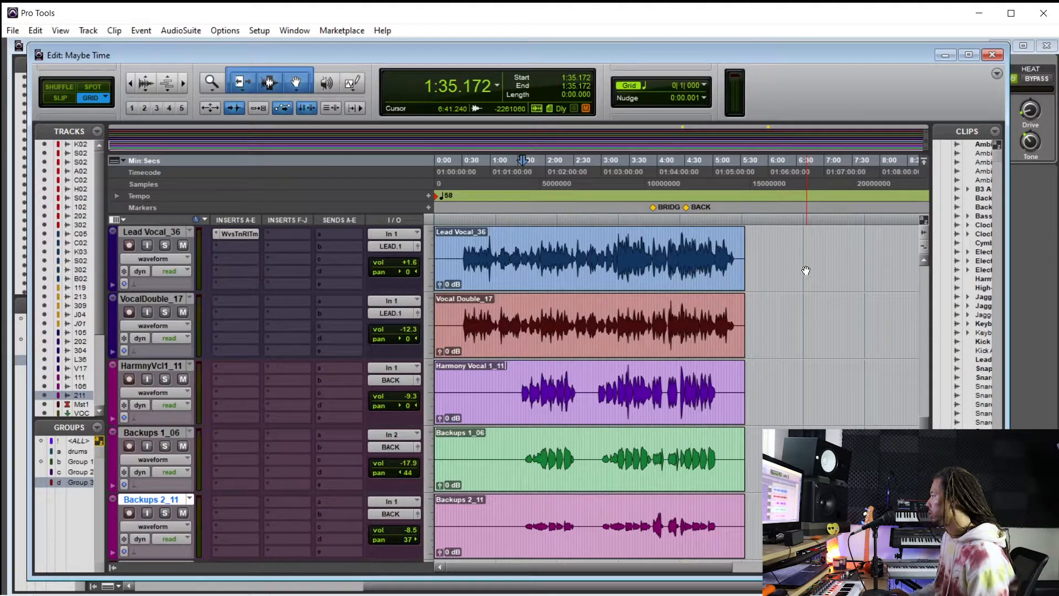
left_click(602, 380)
scroll(601, 379, "up", 5)
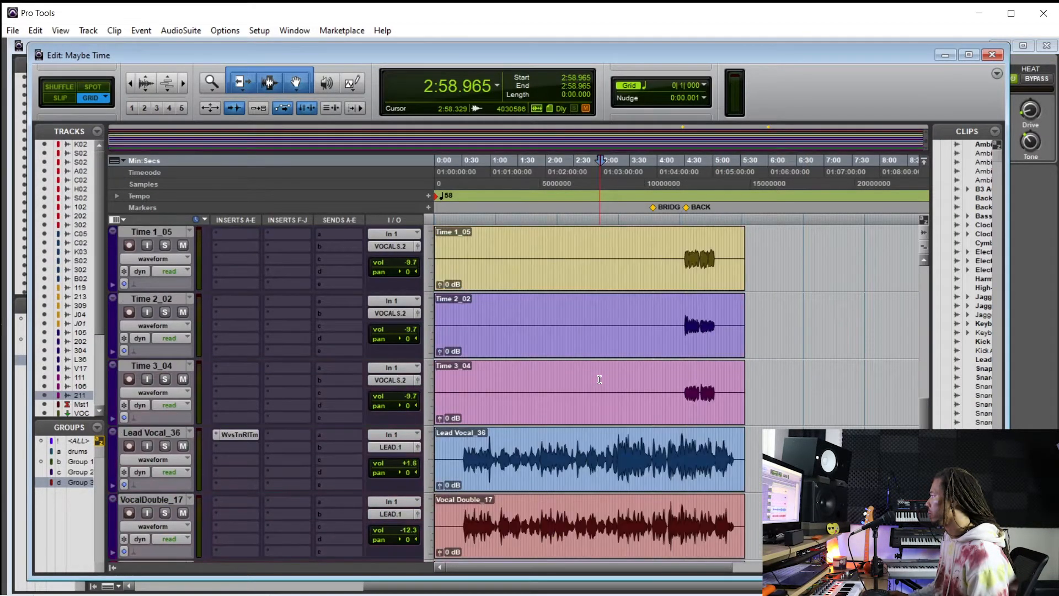
left_click(683, 381)
scroll(684, 382, "down", 1)
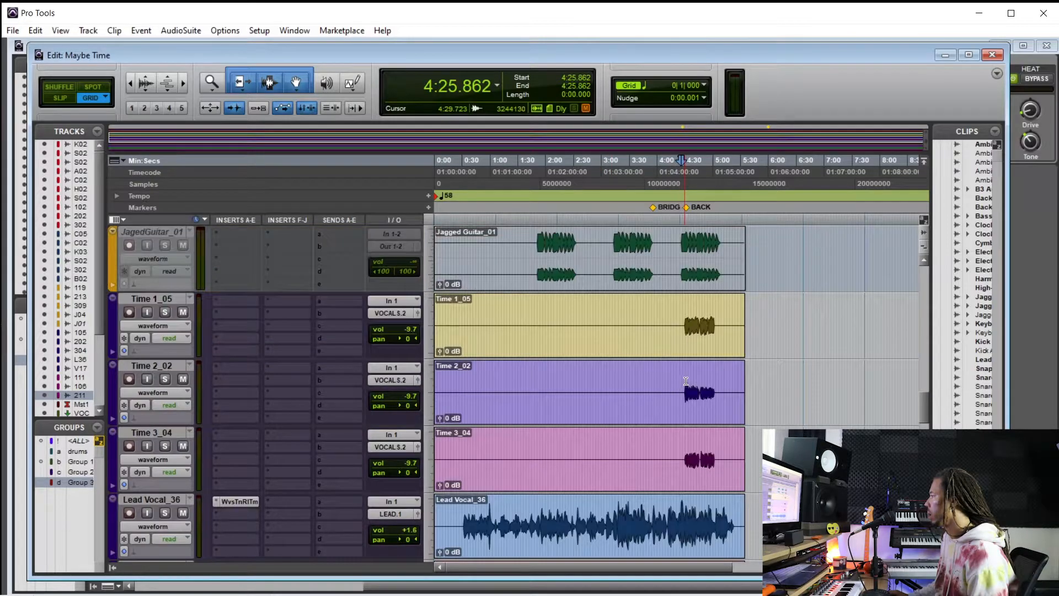
left_click(686, 306)
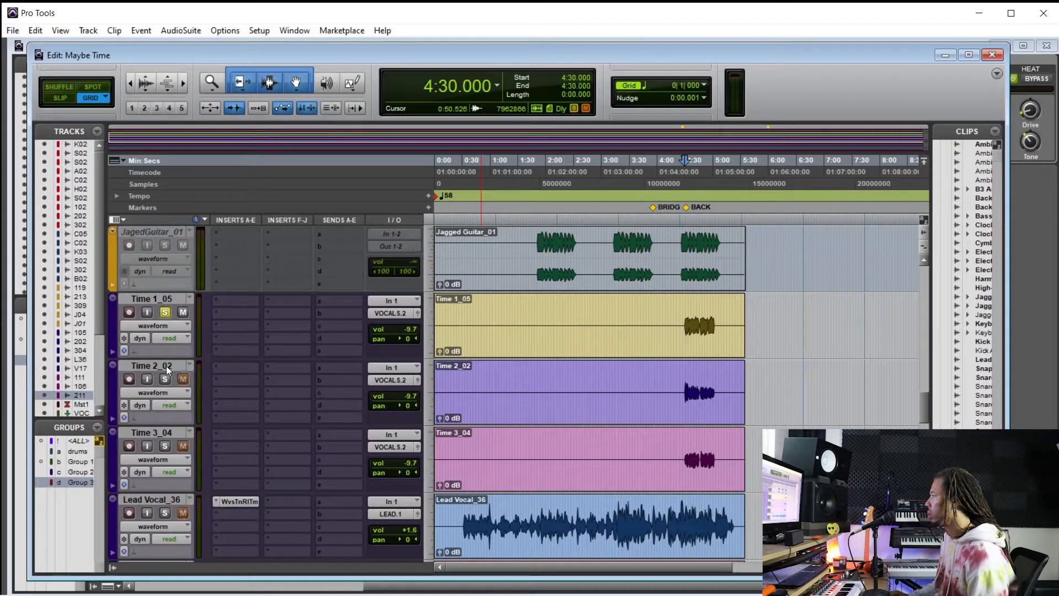
Solo the Time 1, Time 2 and Time 3 tracks and play their section with the mixer open
left_click(166, 446)
left_click(685, 383)
key("space")
key("ctrl+equal")
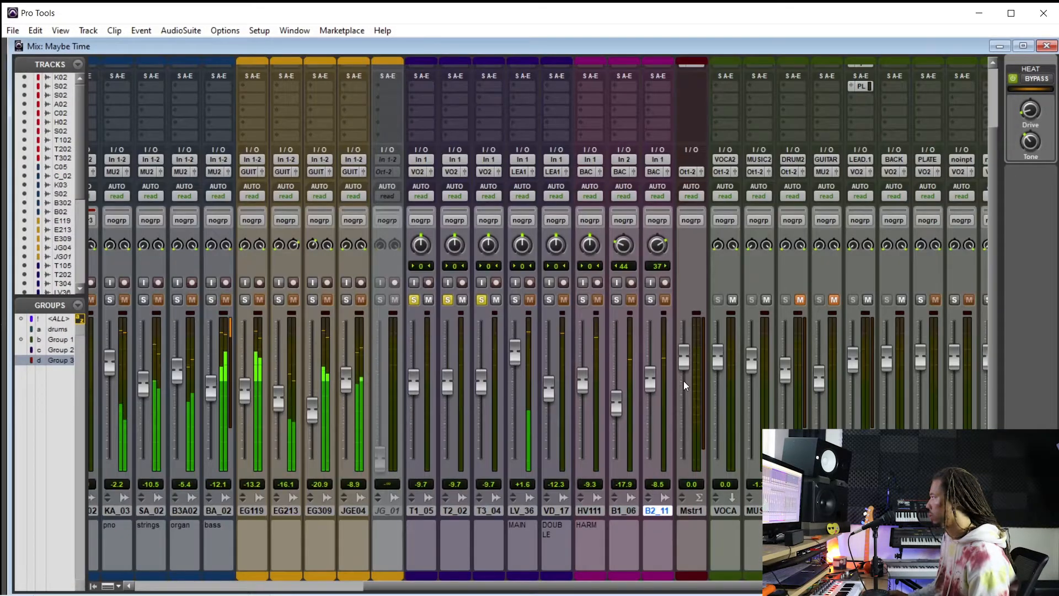
Set Time 1 to -15.6 dB, Time 2 to -14.7 dB and Time 3 to -15.6 dB, soloing the lead and double vocals with them
left_click_drag(481, 380, 419, 399)
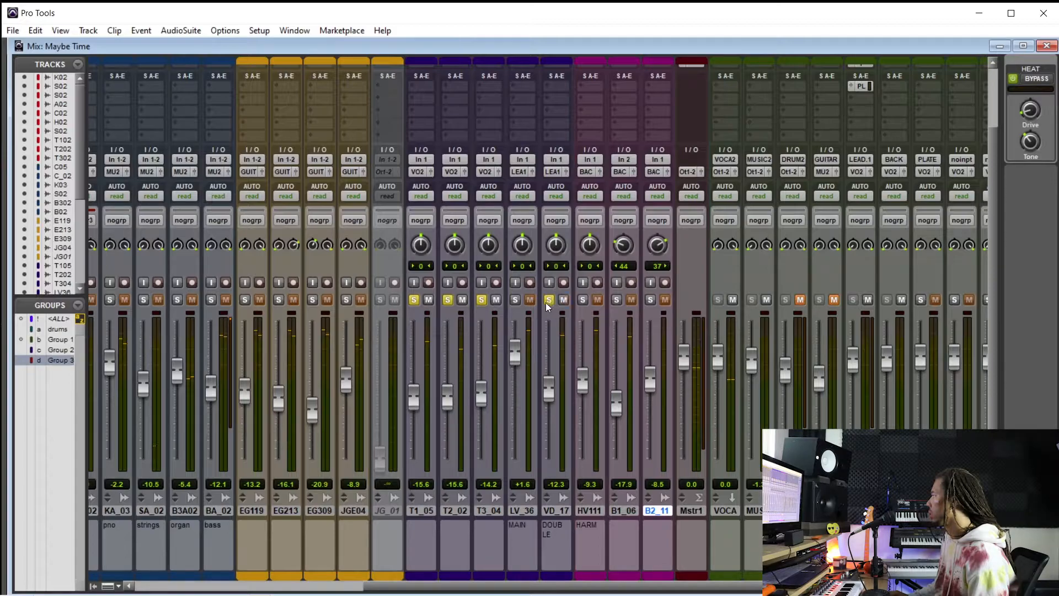
left_click(516, 300)
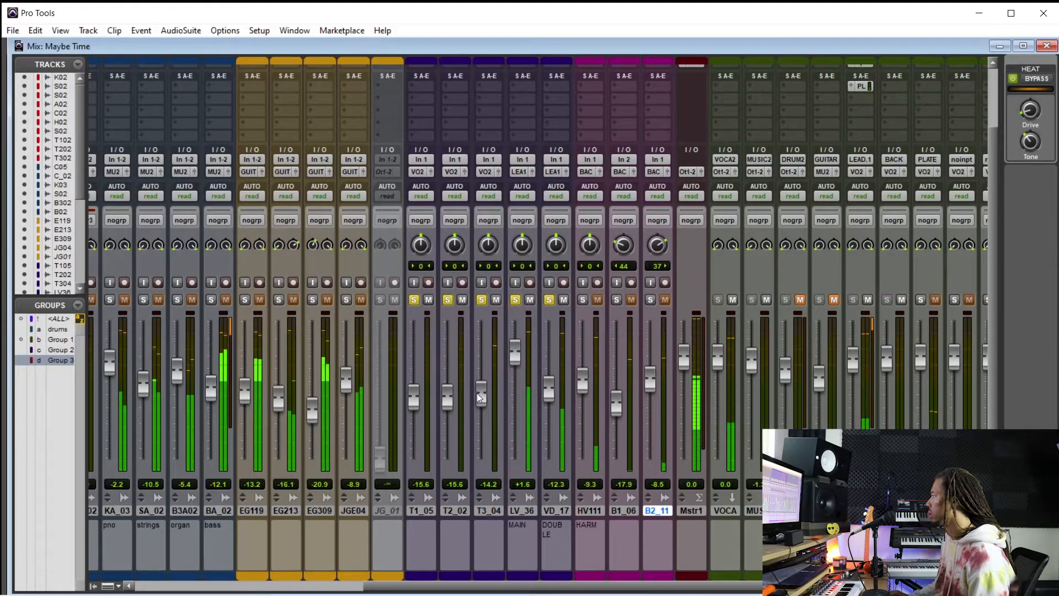
left_click_drag(482, 394, 451, 395)
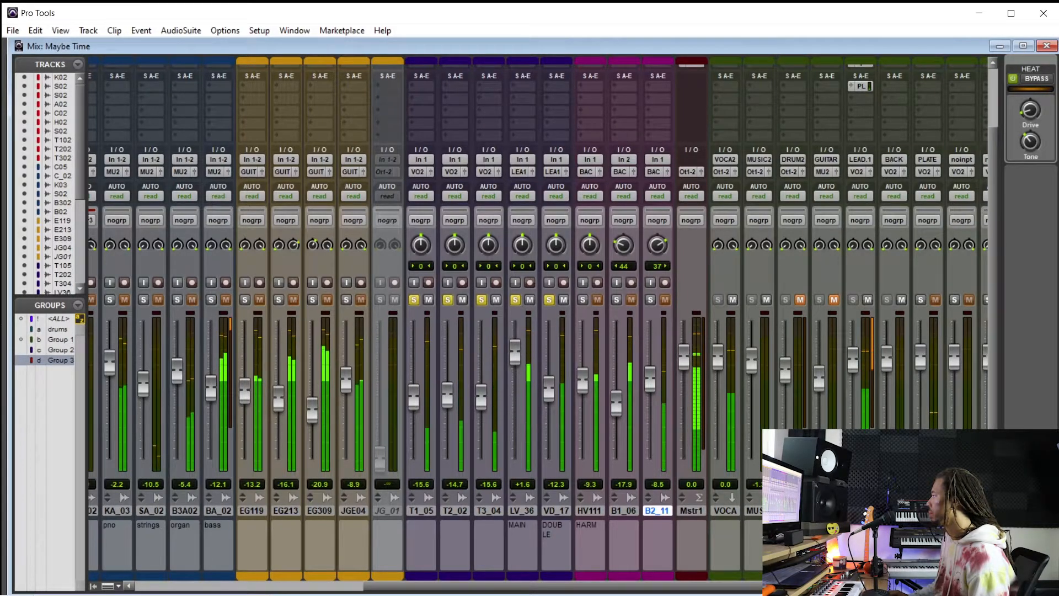
Move the unused Aux 8 track between the BACK and PLATE tracks and rename it BACK 2
double_click(658, 510)
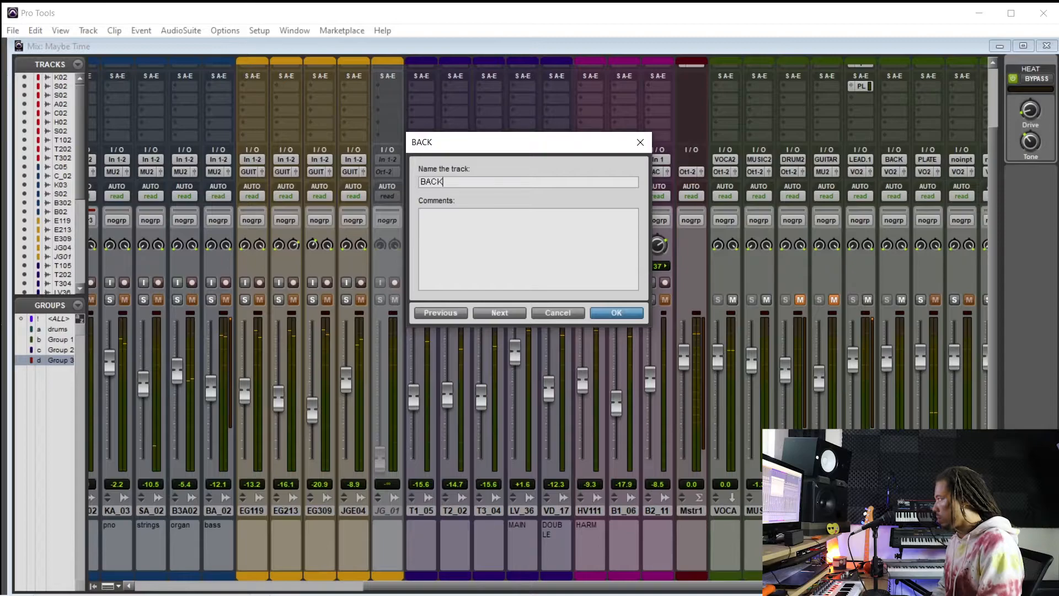
key("Return")
left_click_drag(962, 510, 928, 511)
double_click(928, 511)
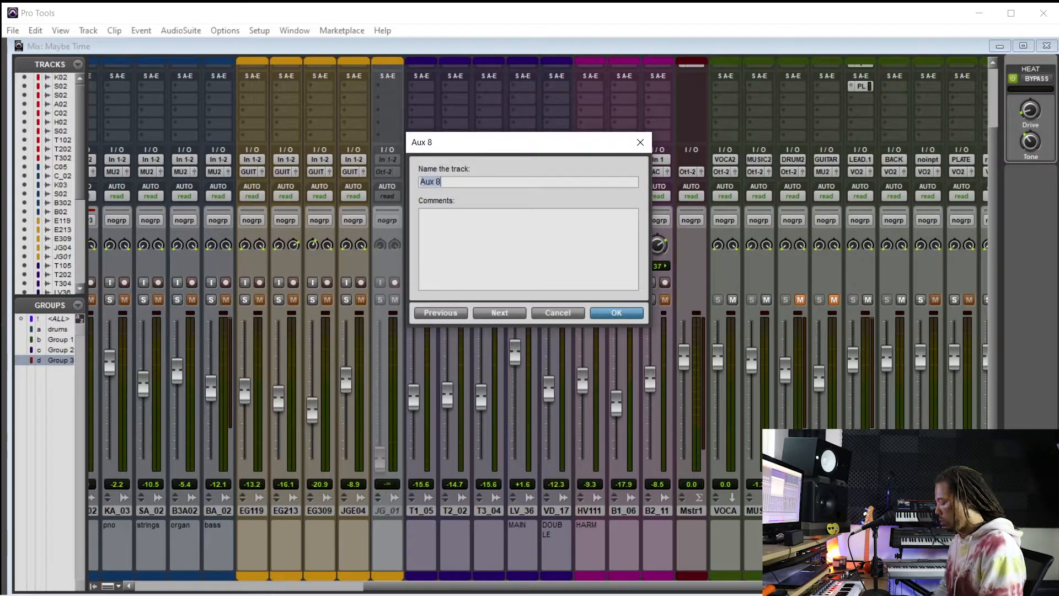
key("Return")
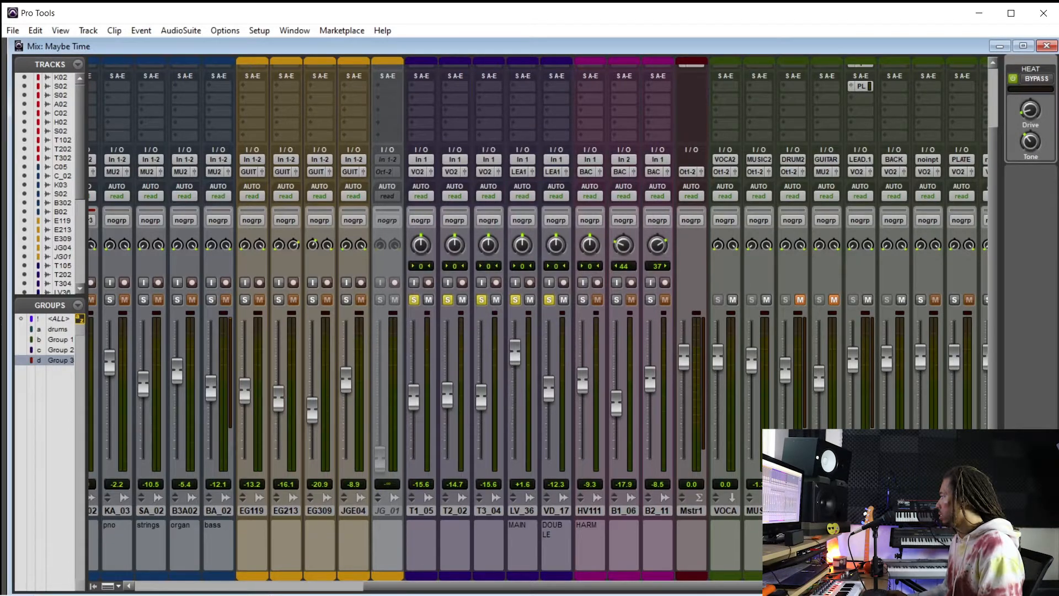
Select the three Time vocal tracks and route their outputs to the BACK 2 track
left_click_drag(489, 512, 421, 514)
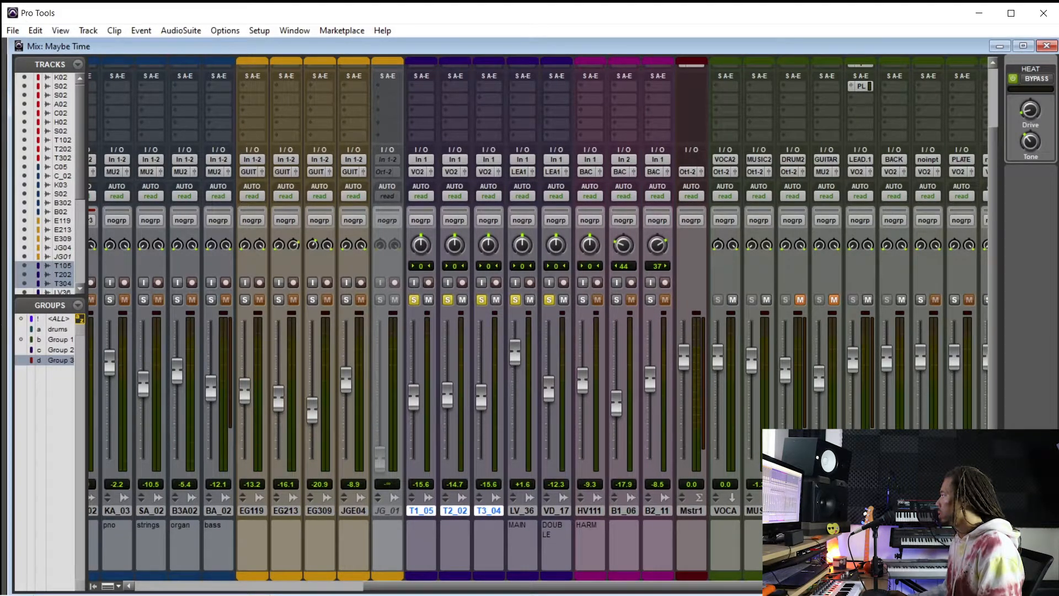
left_click(455, 171)
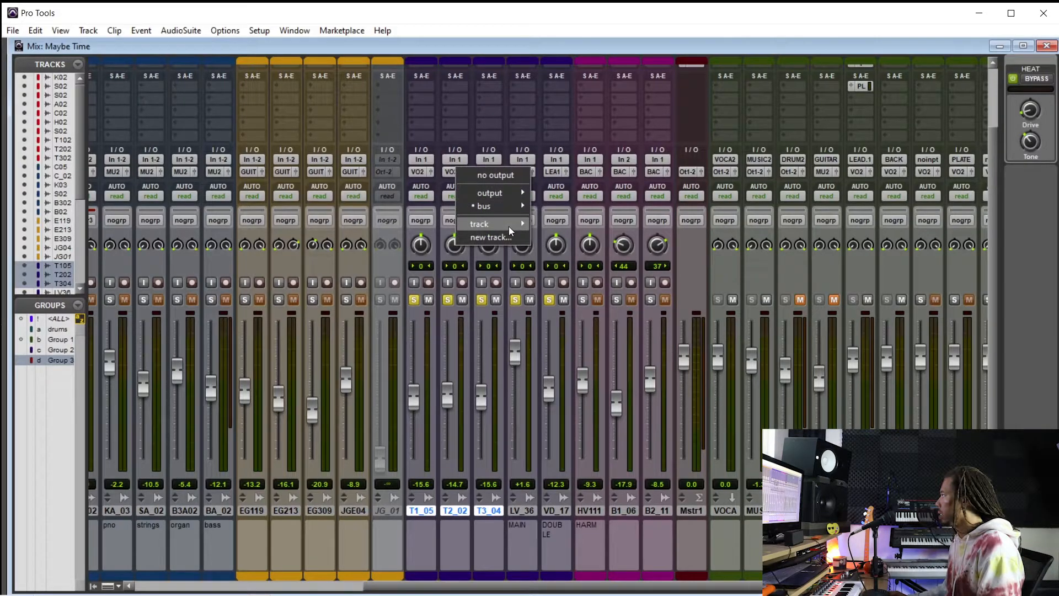
mouse_move(509, 226)
left_click(587, 301)
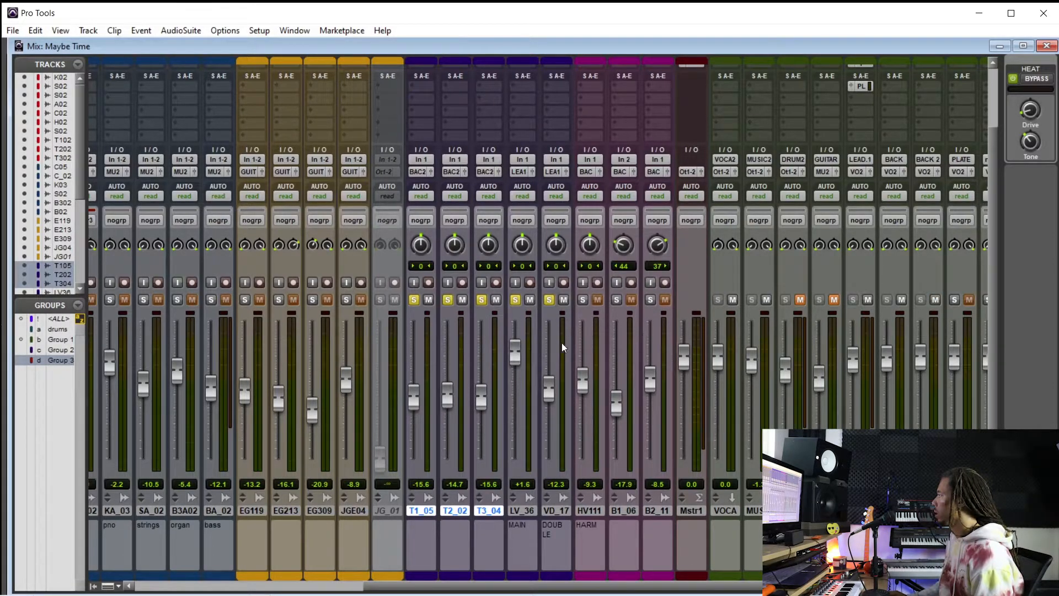
Clear the solos, then mute the BACK bus and raise the BACK 2 bus slightly during playback
left_click(516, 301)
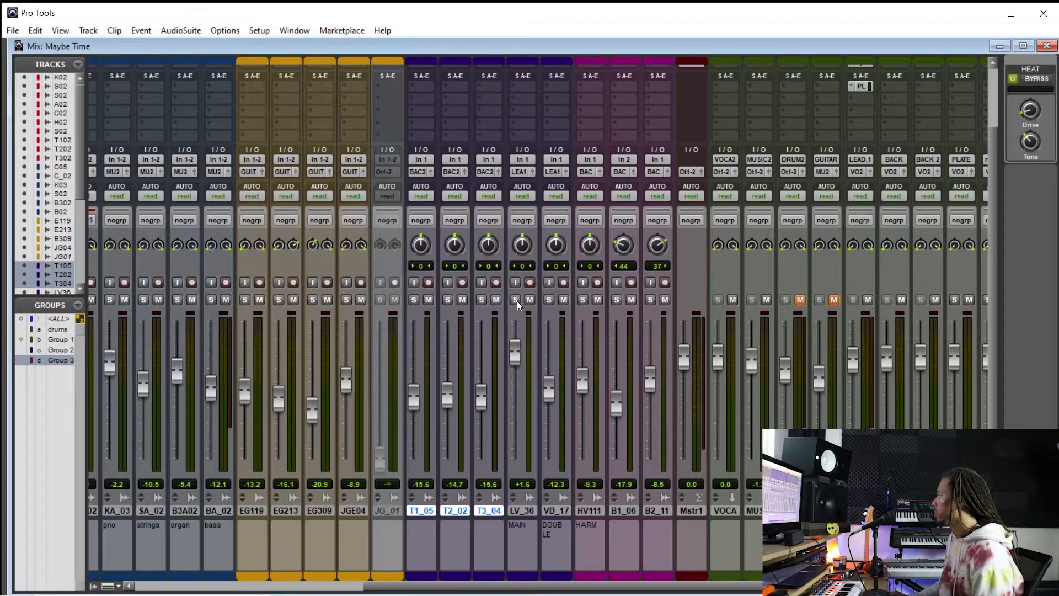
key("space")
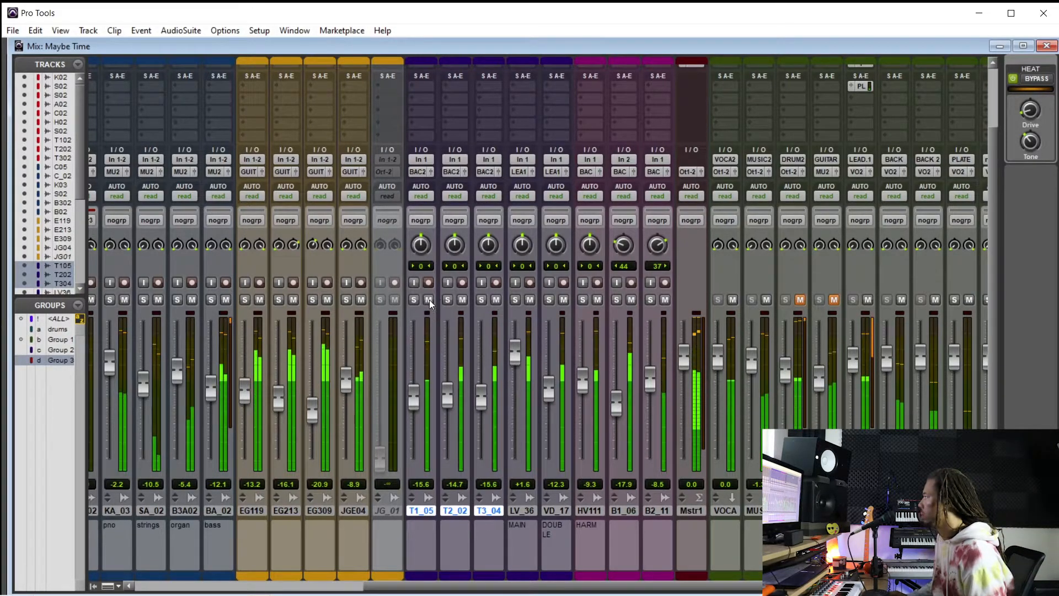
left_click(902, 302)
left_click_drag(923, 364, 920, 359)
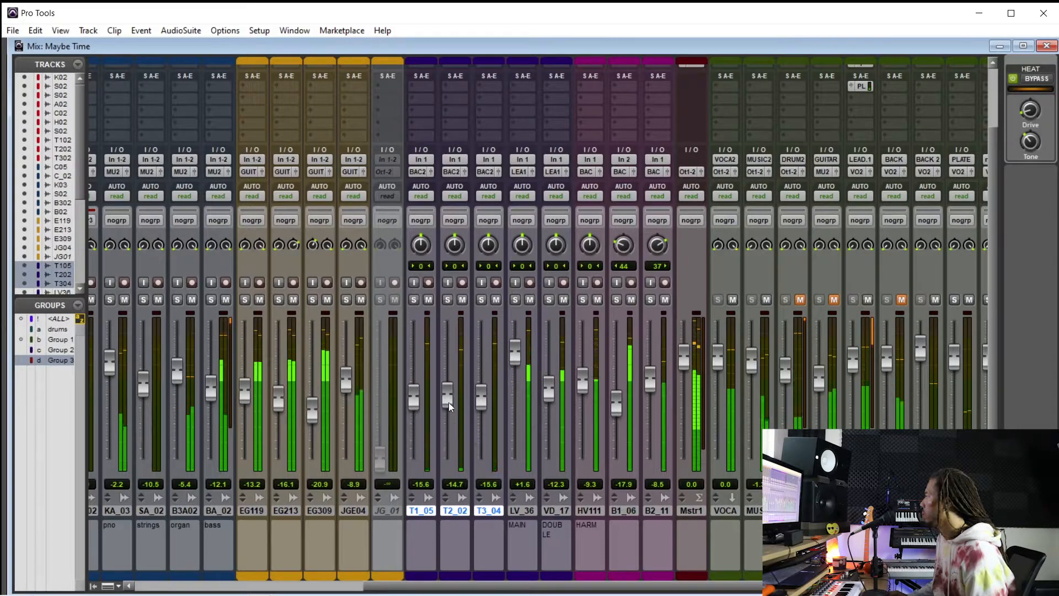
Solo the three Time vocal tracks and play the song from the BACK marker at 4:30
left_click_drag(415, 300, 481, 299)
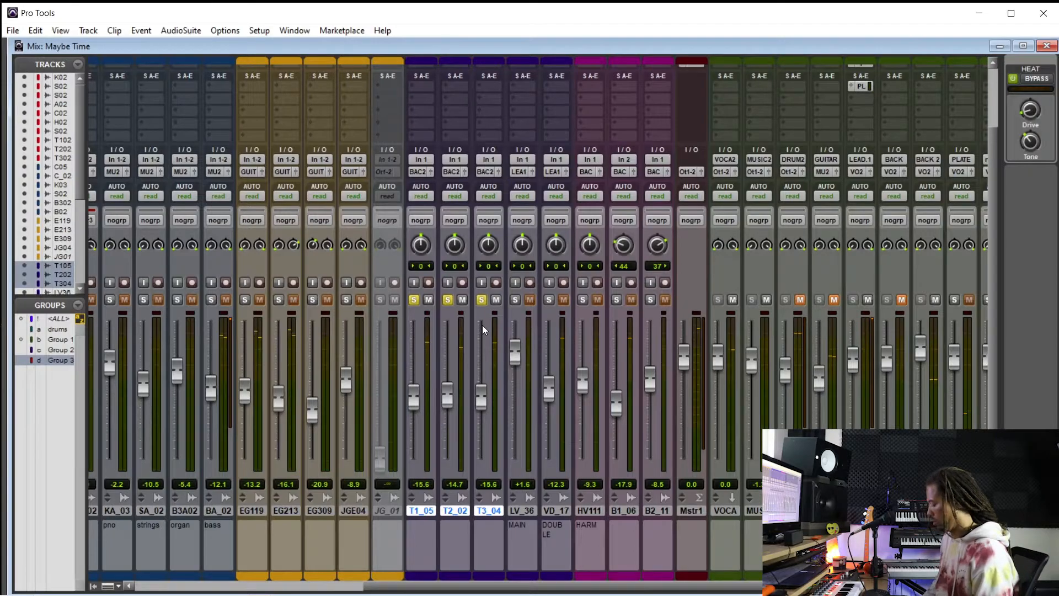
key("ctrl+equal")
key("space")
left_click(681, 315)
key("space")
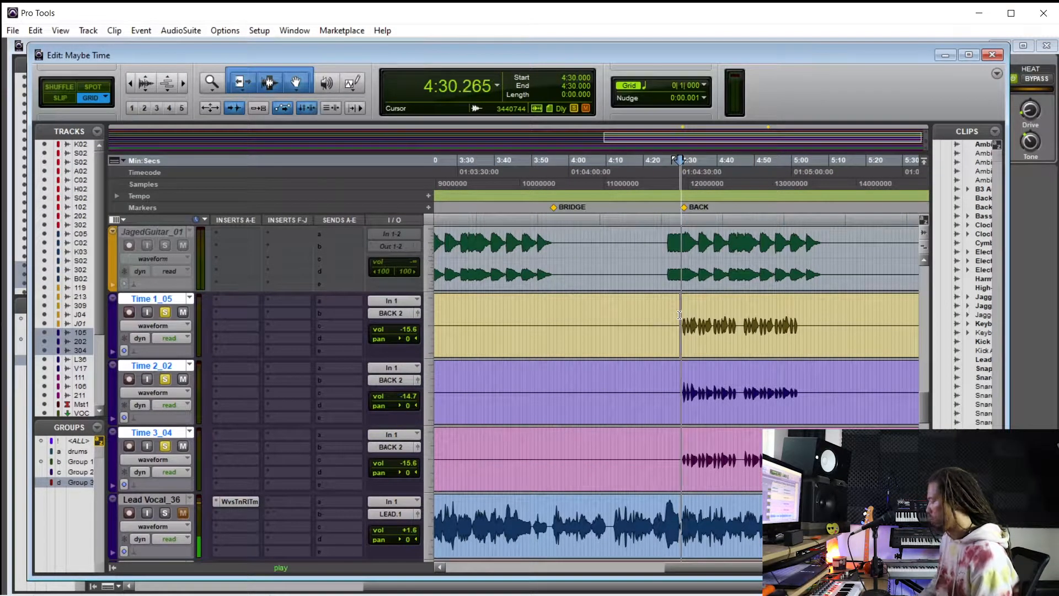
key("ctrl+equal")
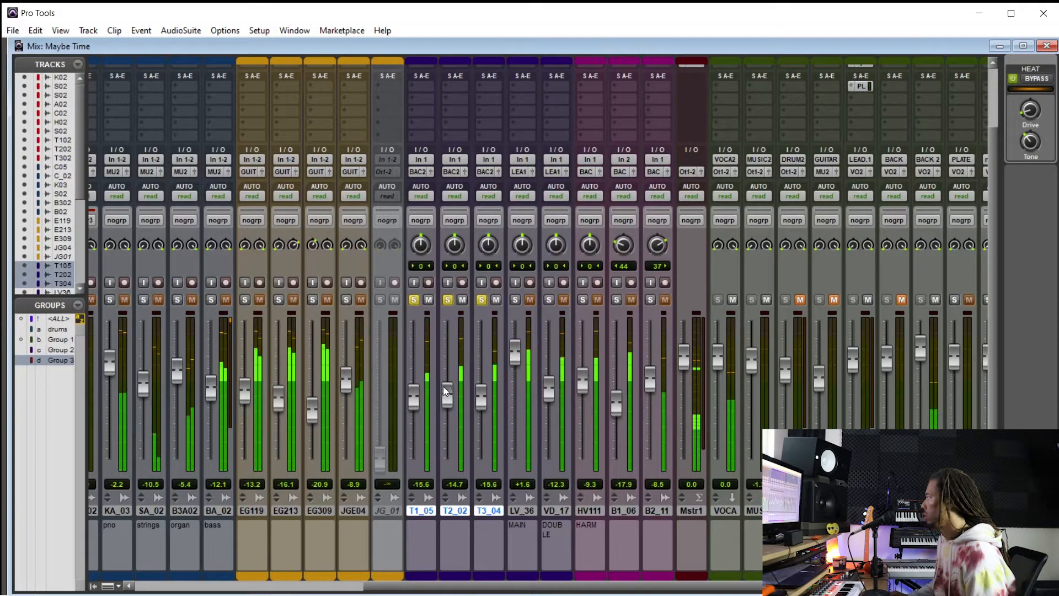
Add the main lead vocal and the piano track to the soloed Time vocals during playback
left_click(516, 300)
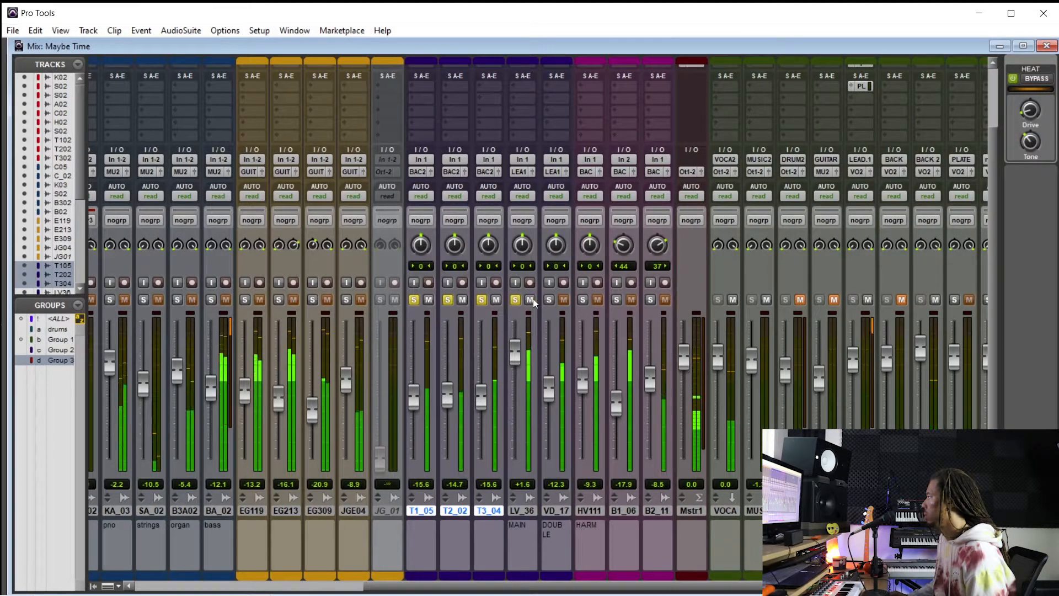
scroll(320, 566, "left", 6)
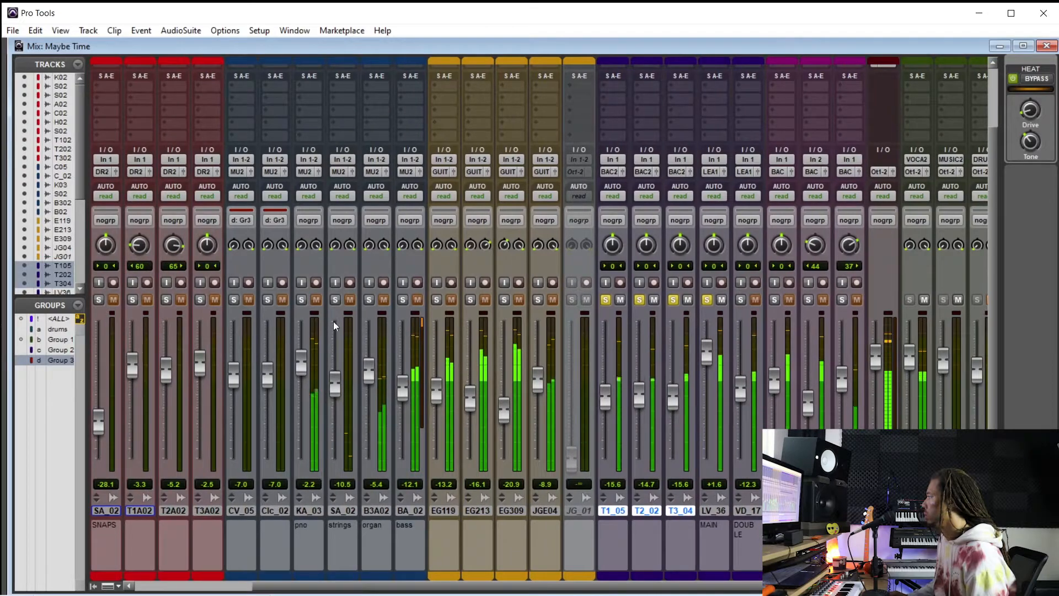
scroll(647, 592, "right", 2)
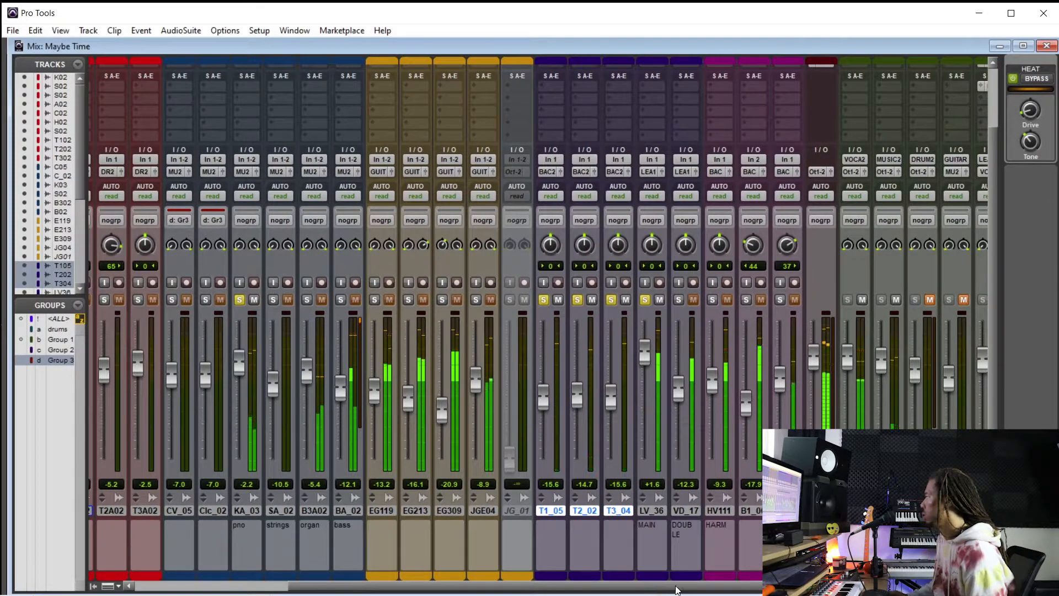
Set Time 1 to -13.7 dB, Time 2 to -10.5 dB and Time 3 to -13.4 dB, replaying the section while balancing
mouse_move(540, 399)
left_mouse_down()
mouse_move(543, 369)
mouse_move(556, 424)
mouse_move(543, 393)
left_mouse_up()
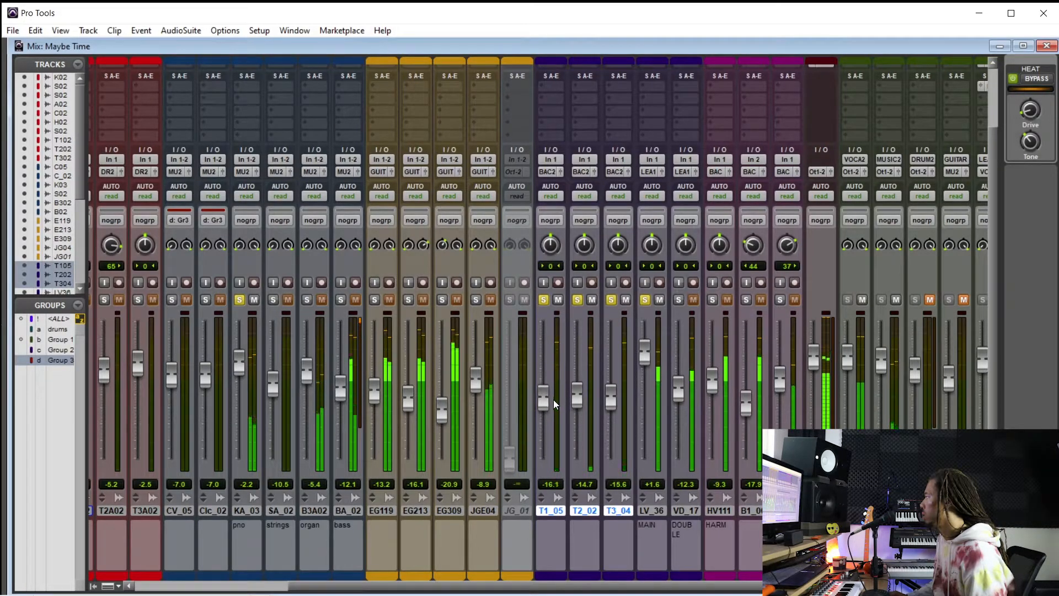
left_click_drag(547, 400, 578, 389)
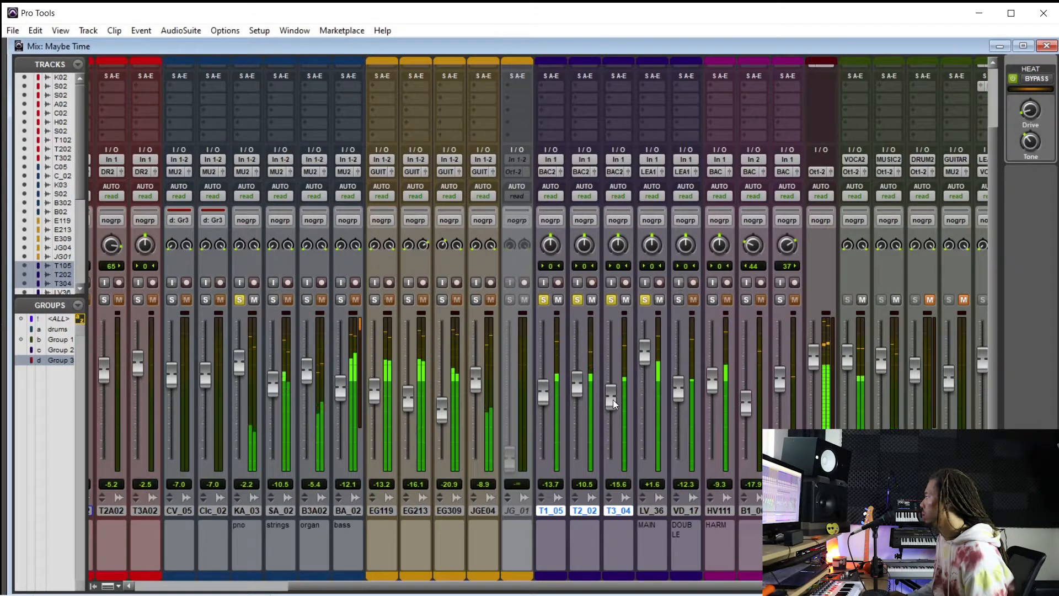
mouse_move(612, 408)
left_mouse_down()
mouse_move(614, 475)
mouse_move(612, 408)
left_mouse_up()
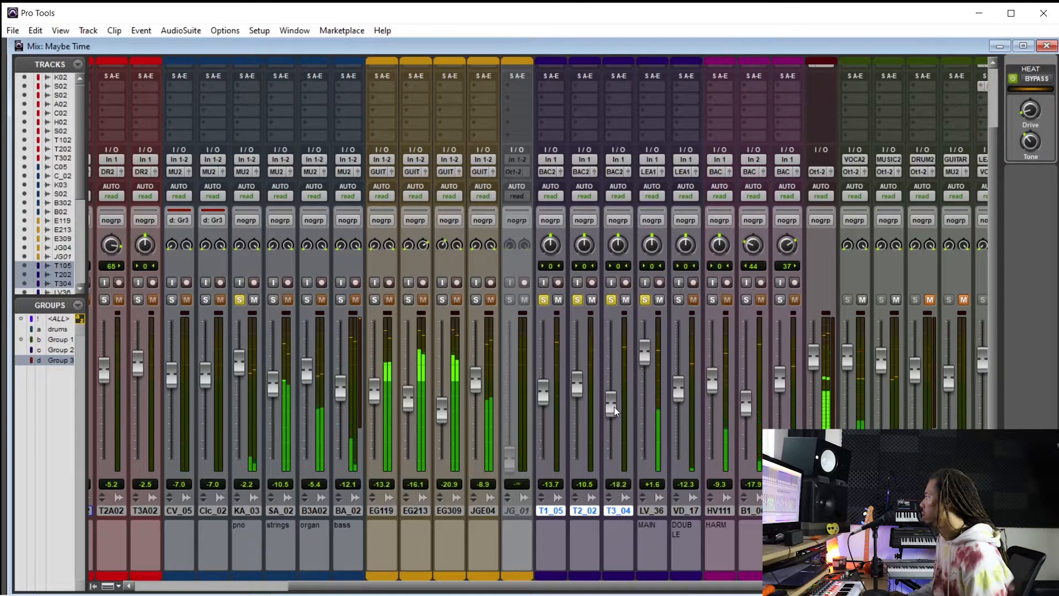
left_click_drag(614, 407, 613, 409)
key("ctrl+equal")
key("space")
key("space")
key("ctrl+equal")
left_click_drag(611, 408, 615, 399)
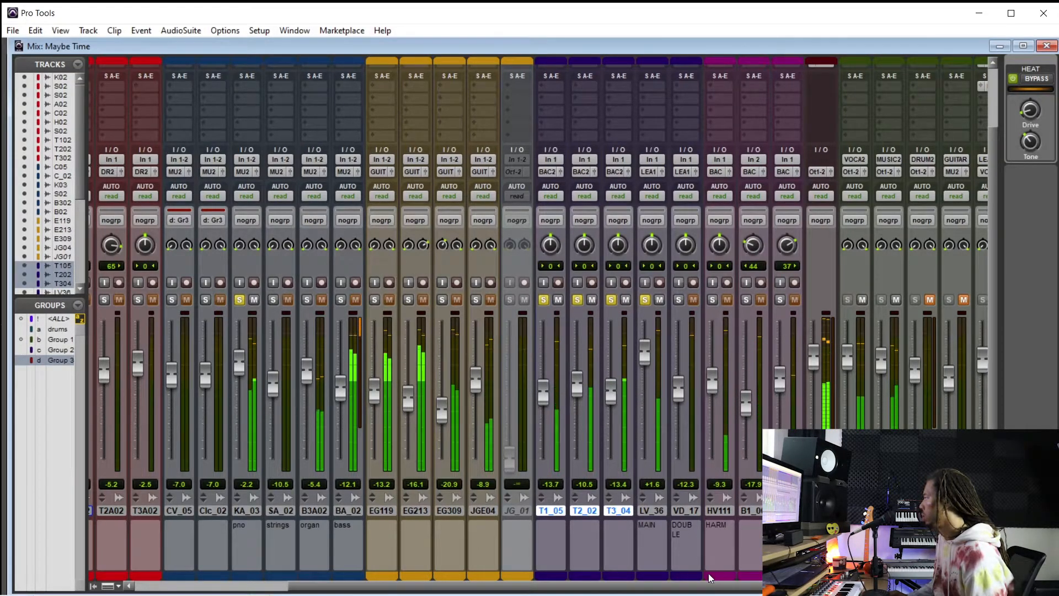
Show the inserts in the mixer and add the stereo Tverb reverb to the fifth insert slot of the BACK 2 track
scroll(709, 573, "right", 5)
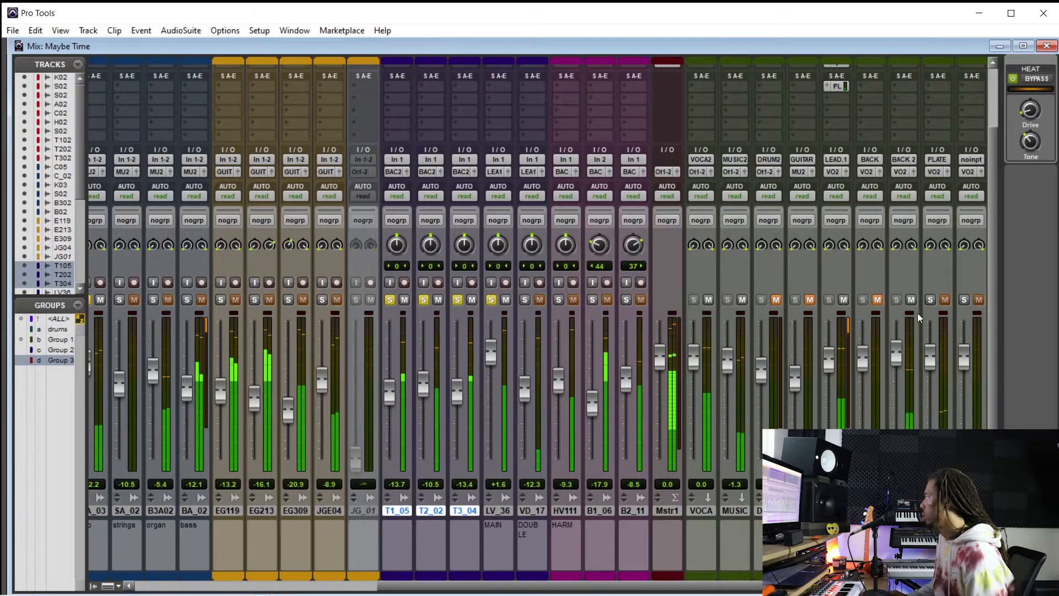
key("ctrl+alt+i")
left_click(903, 129)
mouse_move(933, 151)
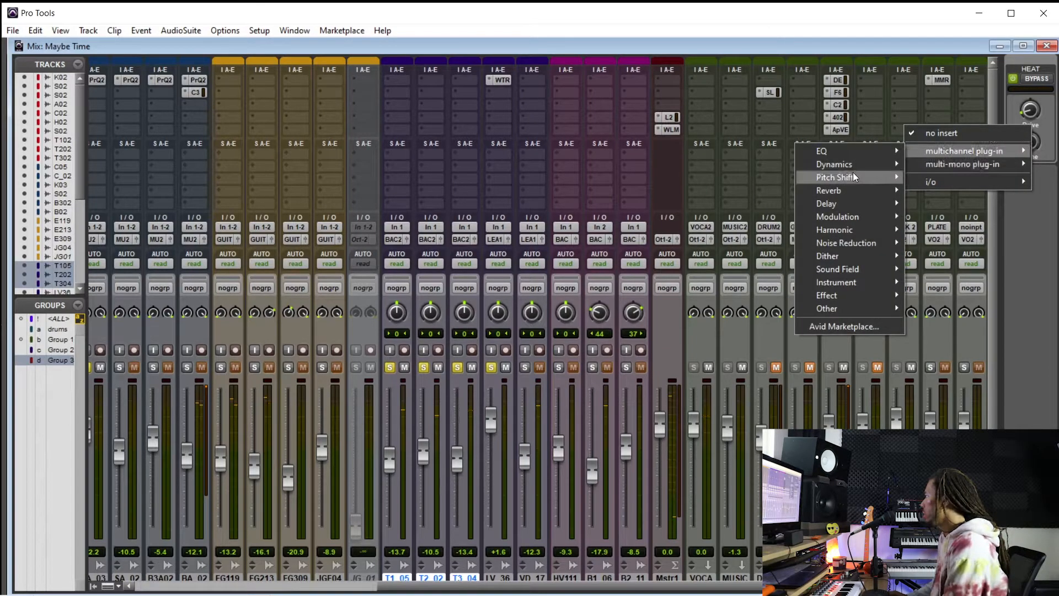
mouse_move(856, 191)
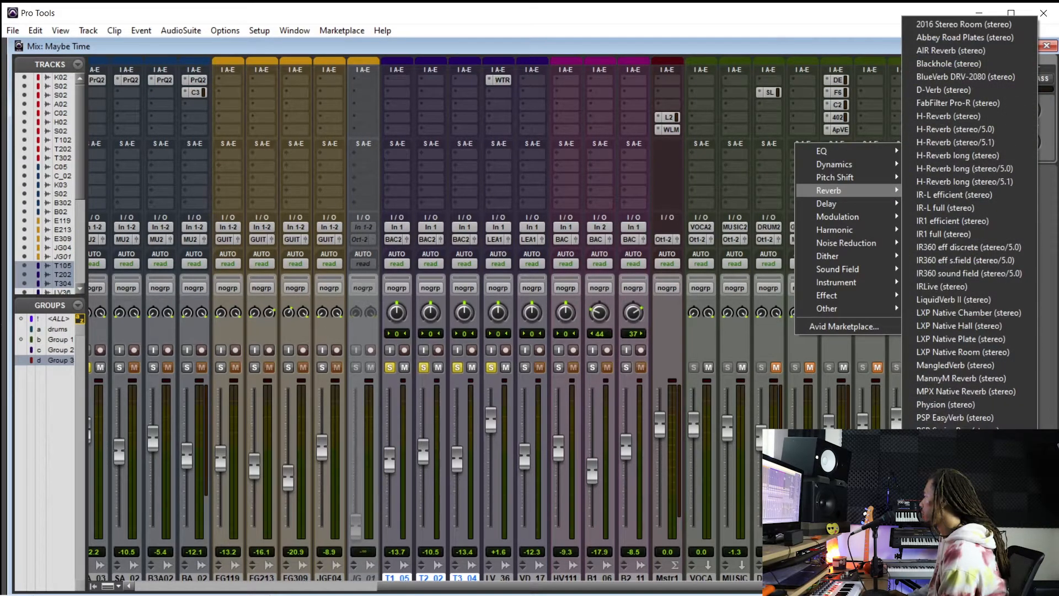
key("Return")
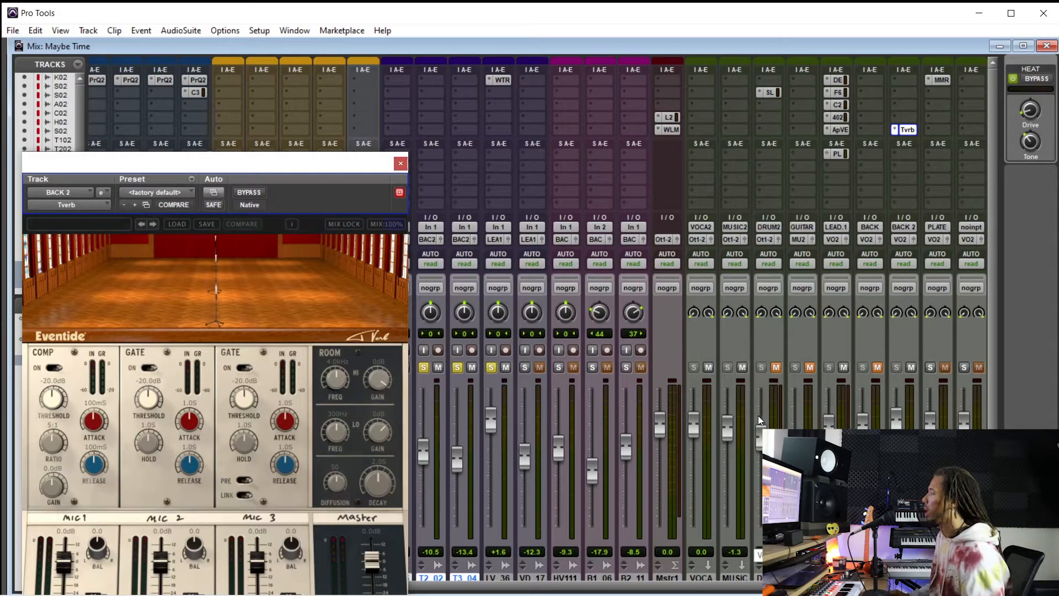
left_click_drag(249, 168, 349, 72)
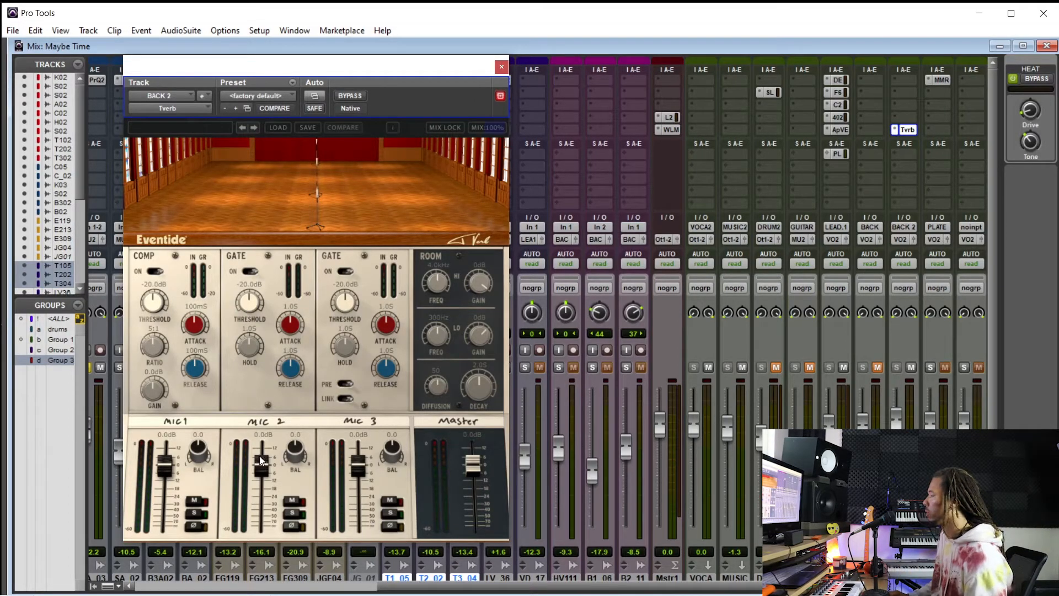
Set Tverb's Mic 2 level to -7.4 dB and Mic 3 to -0.1 dB during playback, then close the plug-in
left_click_drag(262, 478, 349, 563)
mouse_move(359, 466)
left_mouse_down()
mouse_move(360, 540)
mouse_move(367, 471)
left_mouse_up()
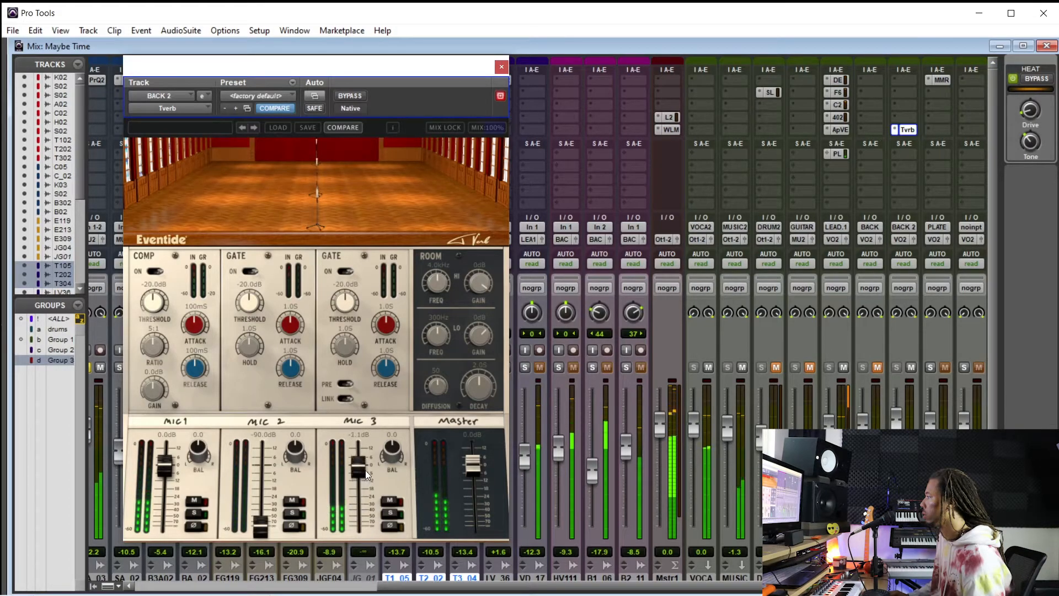
left_click_drag(252, 530, 270, 479)
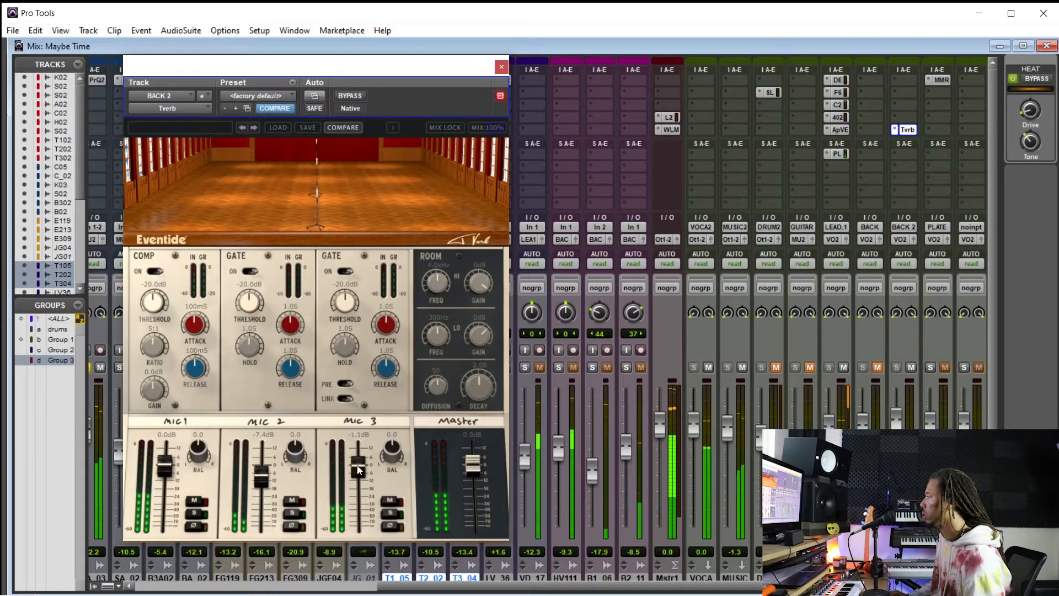
left_click_drag(362, 468, 362, 468)
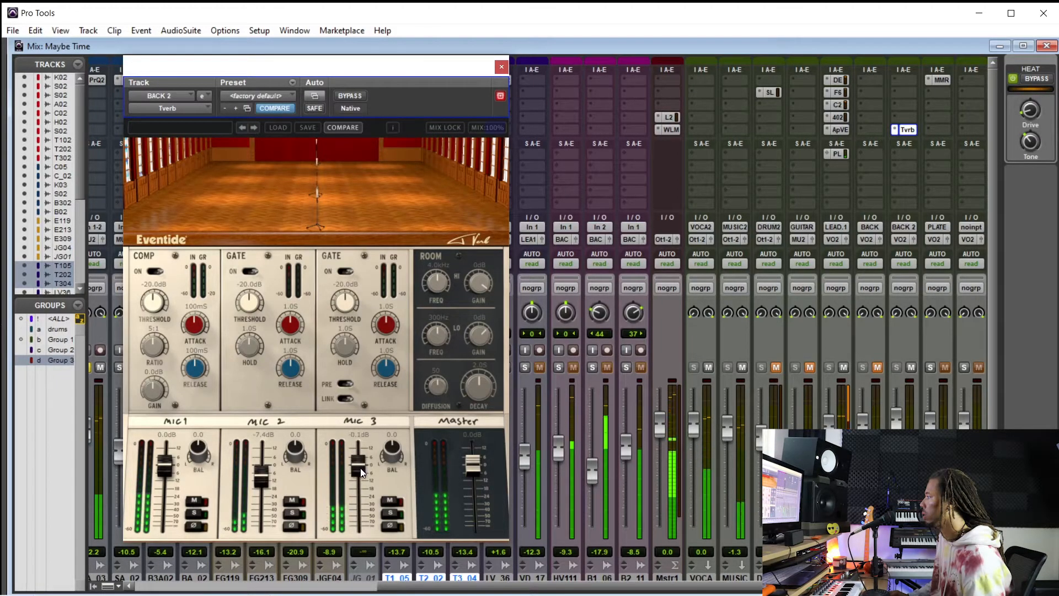
left_click_drag(360, 473, 361, 476)
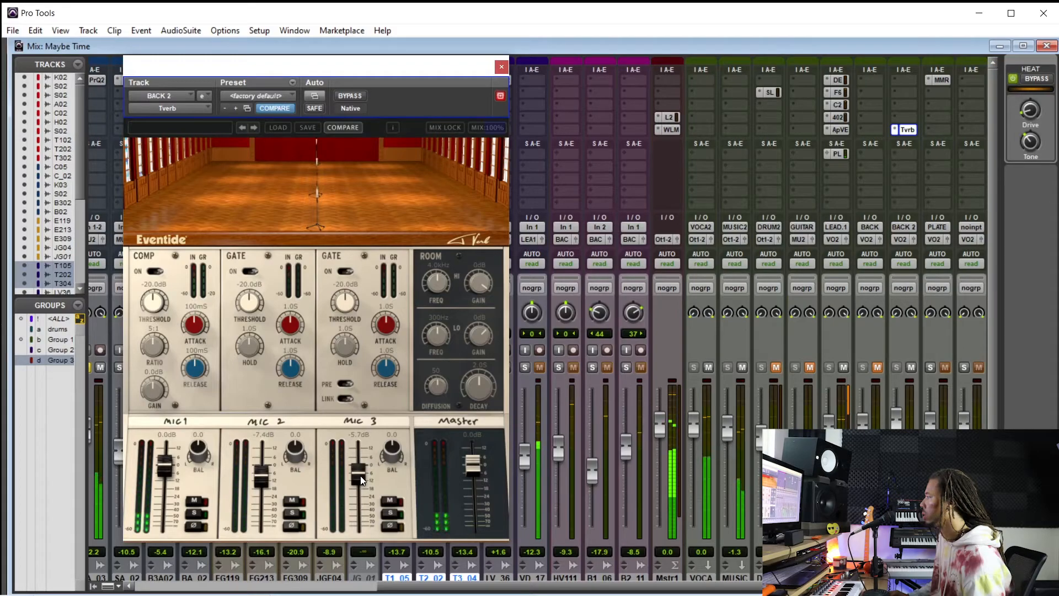
left_click_drag(364, 476, 362, 468)
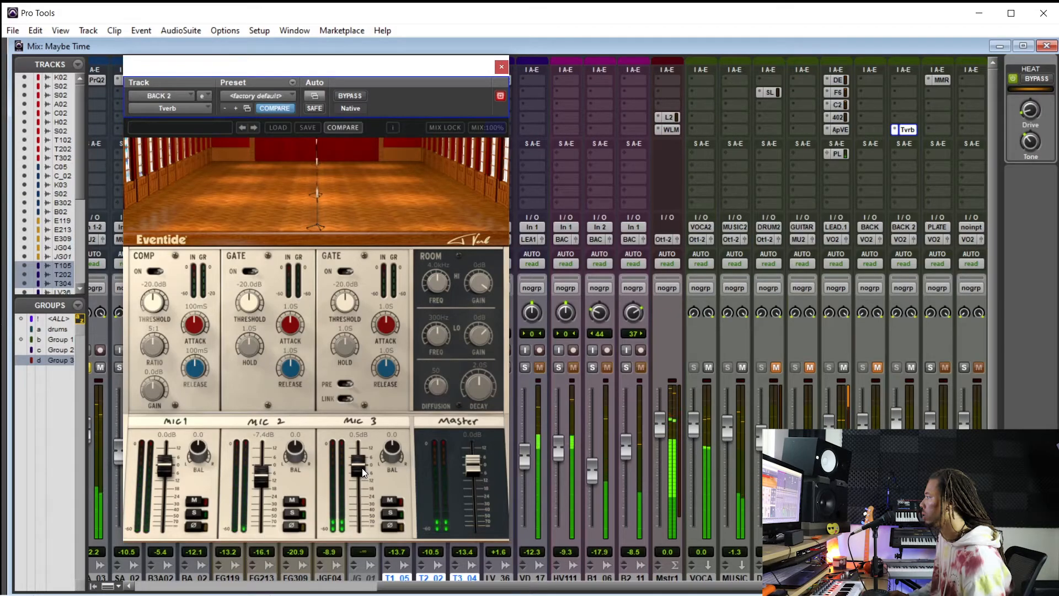
left_click_drag(362, 468, 363, 468)
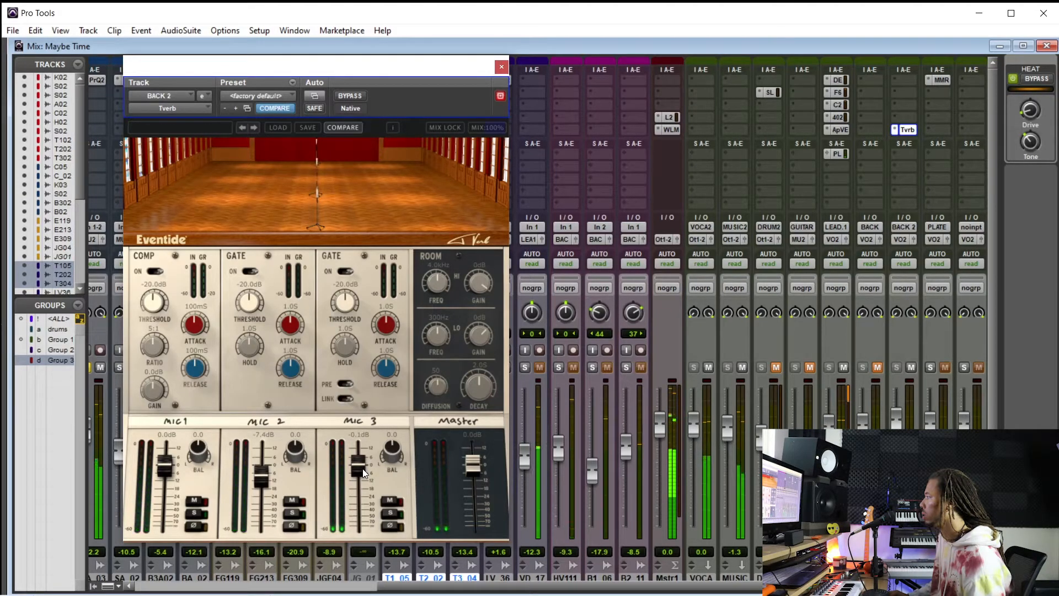
left_click(502, 67)
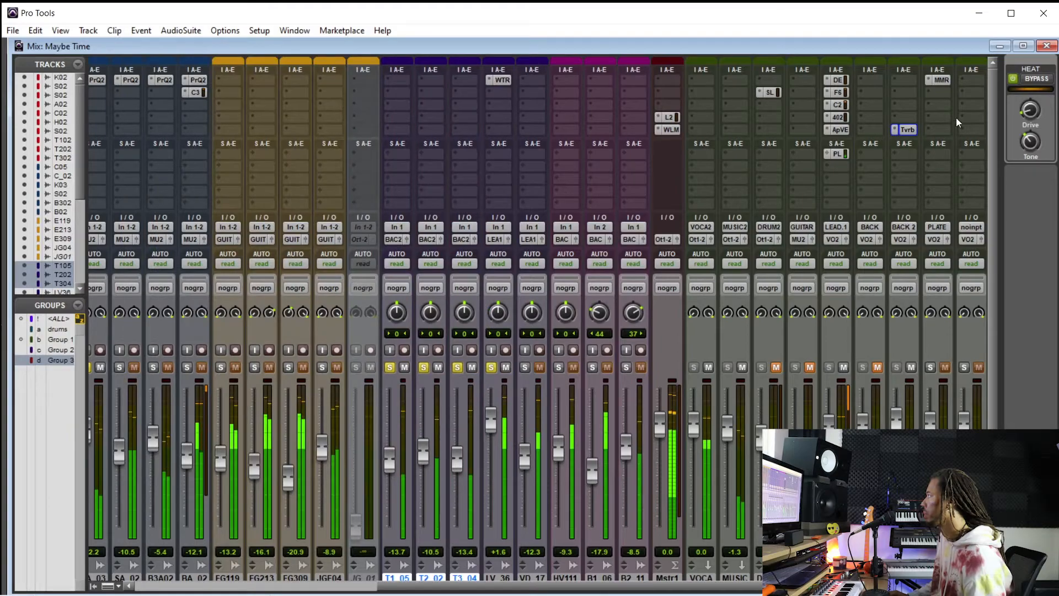
Insert the multichannel Blue Cat's PatchWork plug-in in the first insert slot of the BACK 2 track
left_click(907, 83)
mouse_move(970, 97)
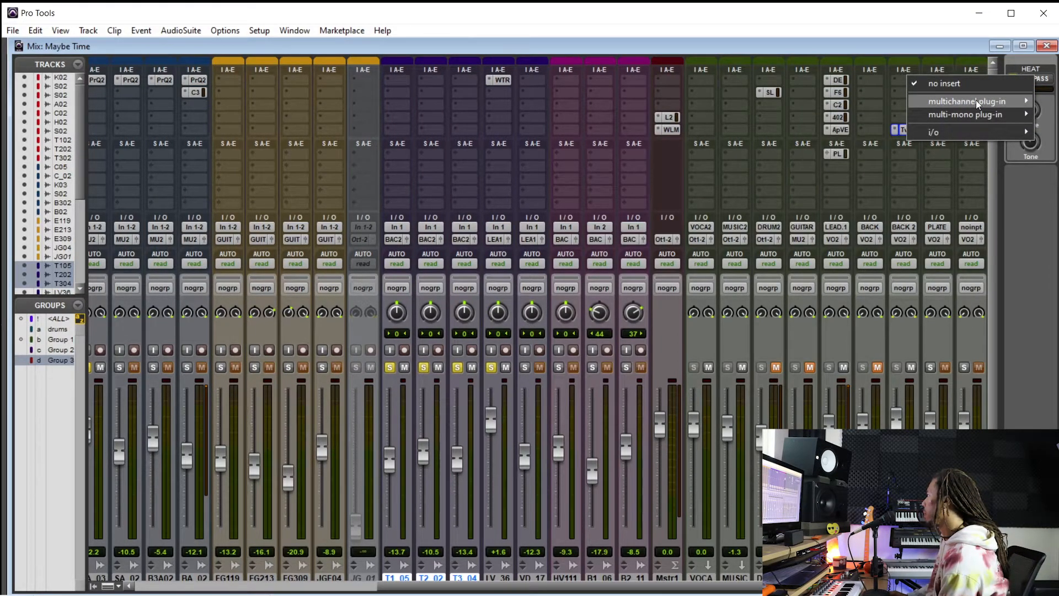
mouse_move(879, 259)
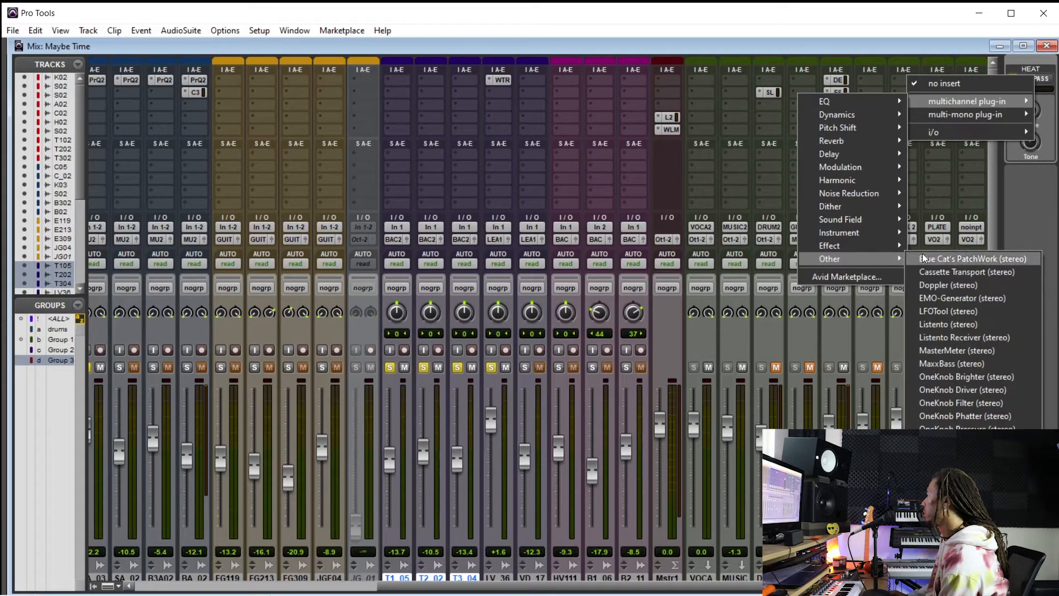
left_click(923, 258)
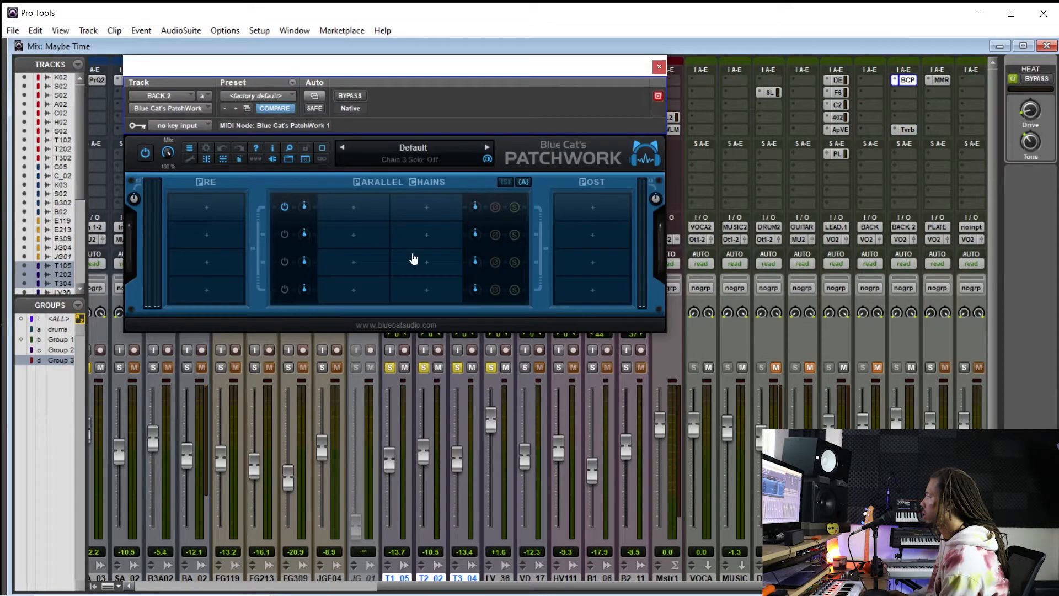
Load bx_stereomaker from the Plugin Alliance VST folder into the first Pre slot of PatchWork
left_click(236, 217)
left_click(267, 234)
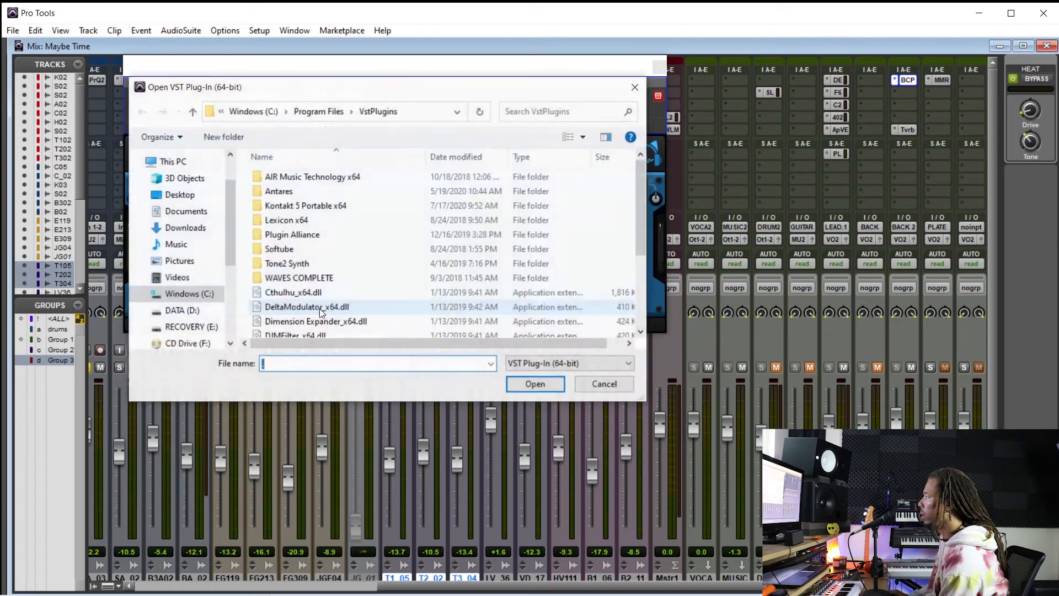
double_click(293, 234)
scroll(309, 248, "down", 3)
scroll(314, 209, "up", 3)
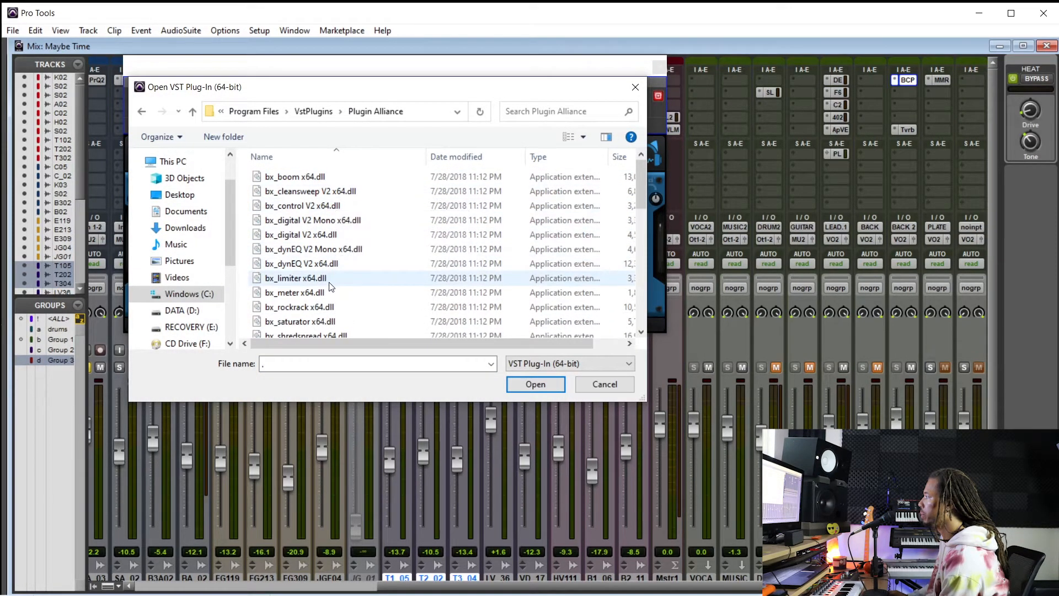
scroll(330, 285, "down", 3)
scroll(330, 287, "down", 6)
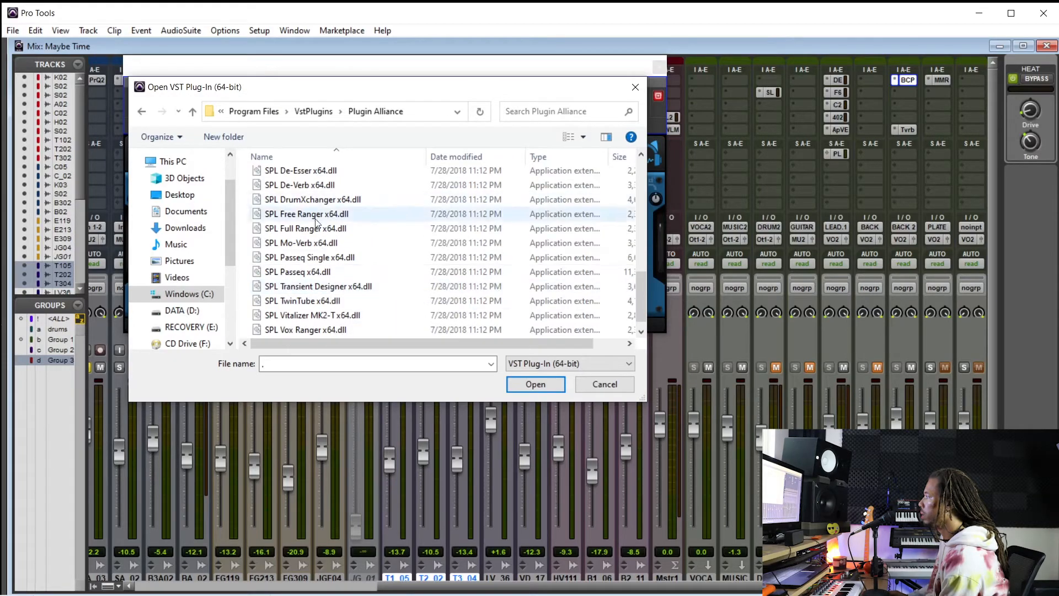
scroll(315, 292, "down", 1)
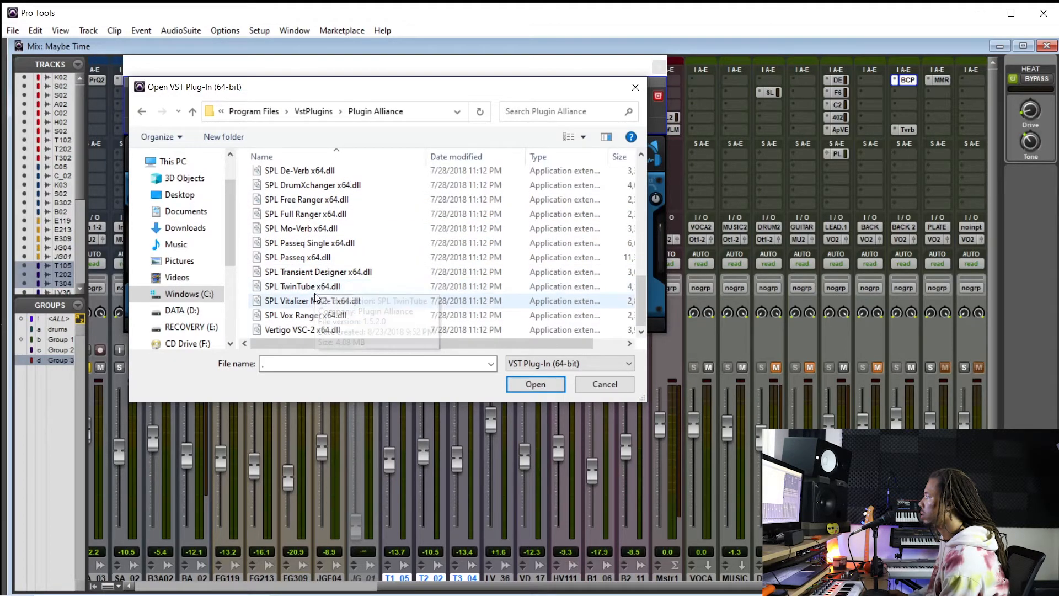
scroll(317, 293, "up", 3)
scroll(317, 293, "down", 3)
scroll(313, 254, "up", 10)
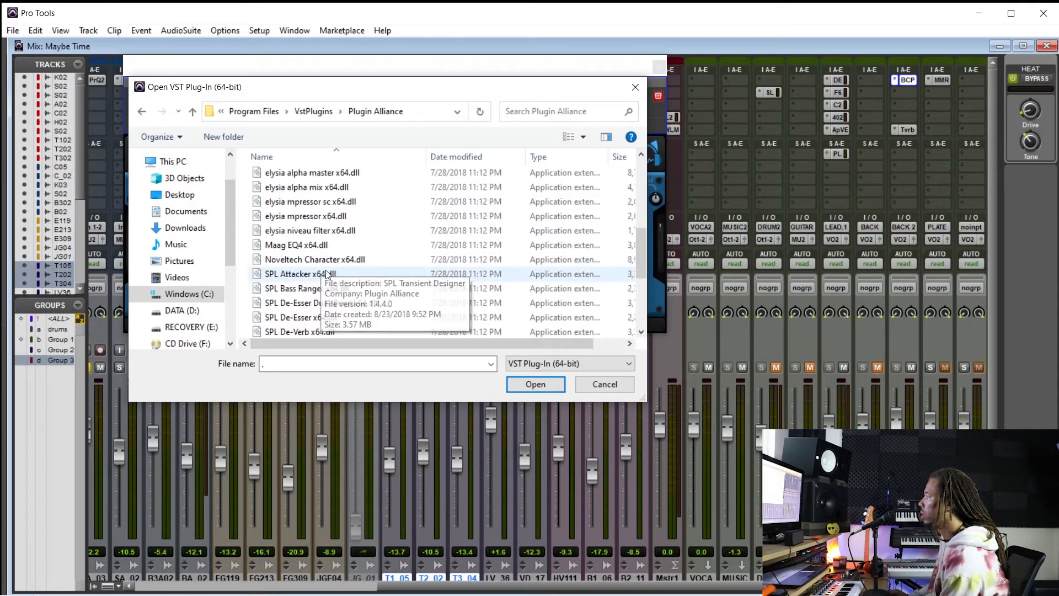
scroll(317, 260, "down", 1)
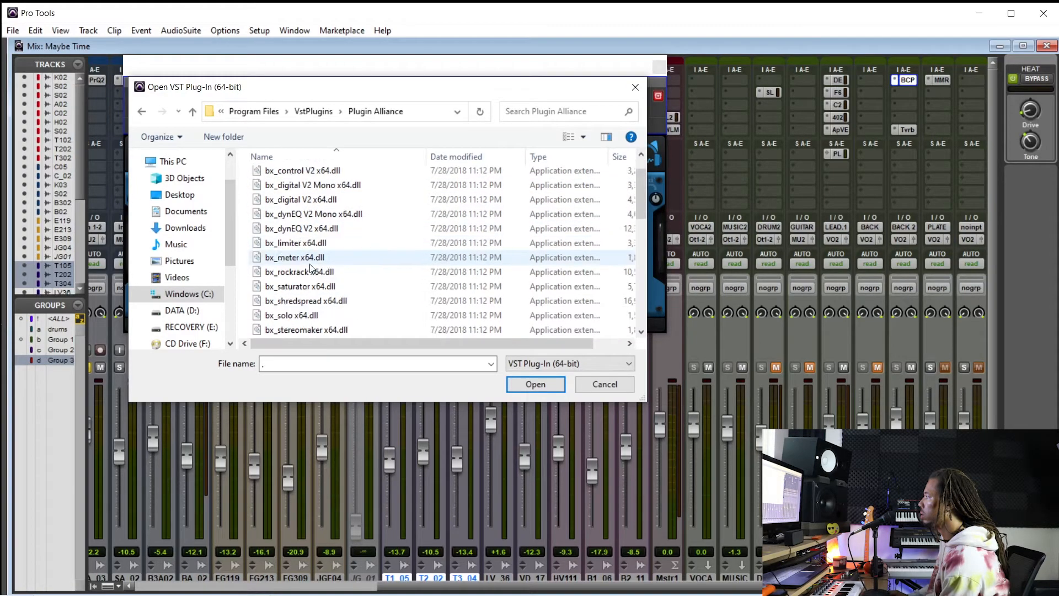
scroll(319, 290, "down", 1)
double_click(309, 302)
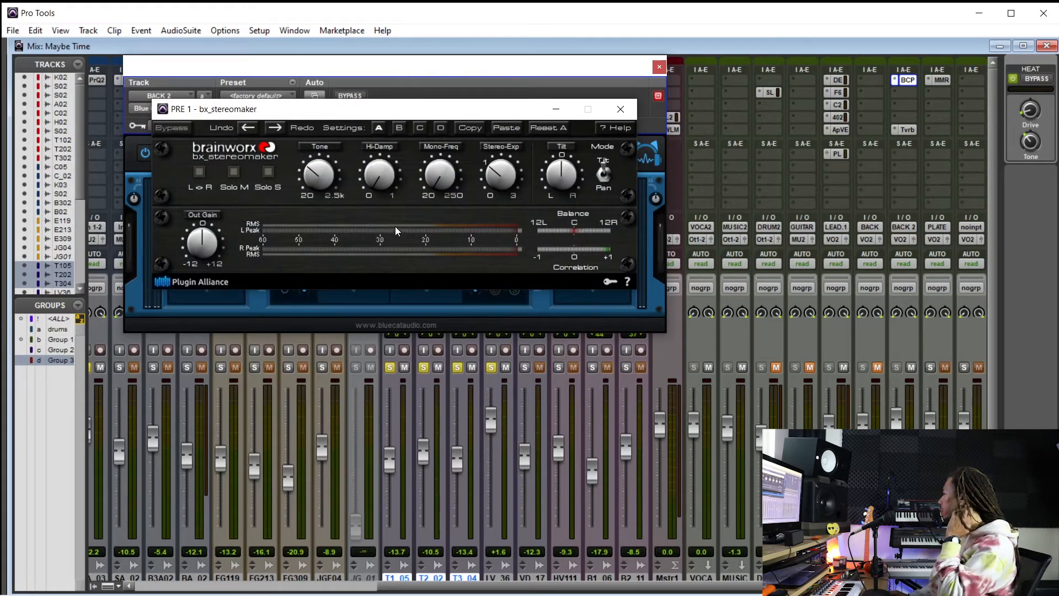
Lower bx_stereomaker's Tone close to its 20 Hz minimum during playback and close the PatchWork plug-in
key("space")
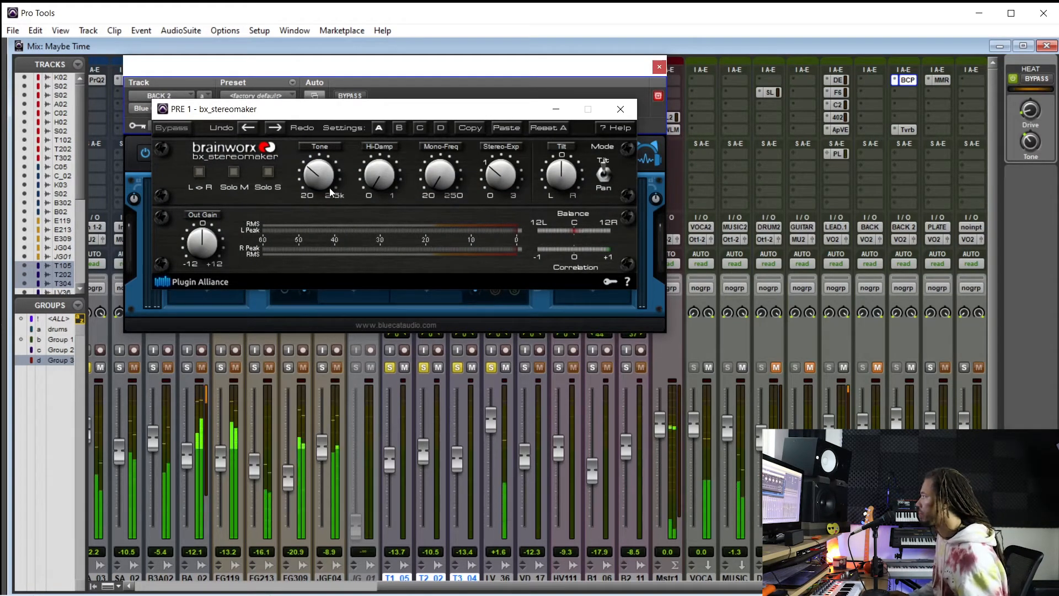
left_click_drag(322, 181, 319, 178)
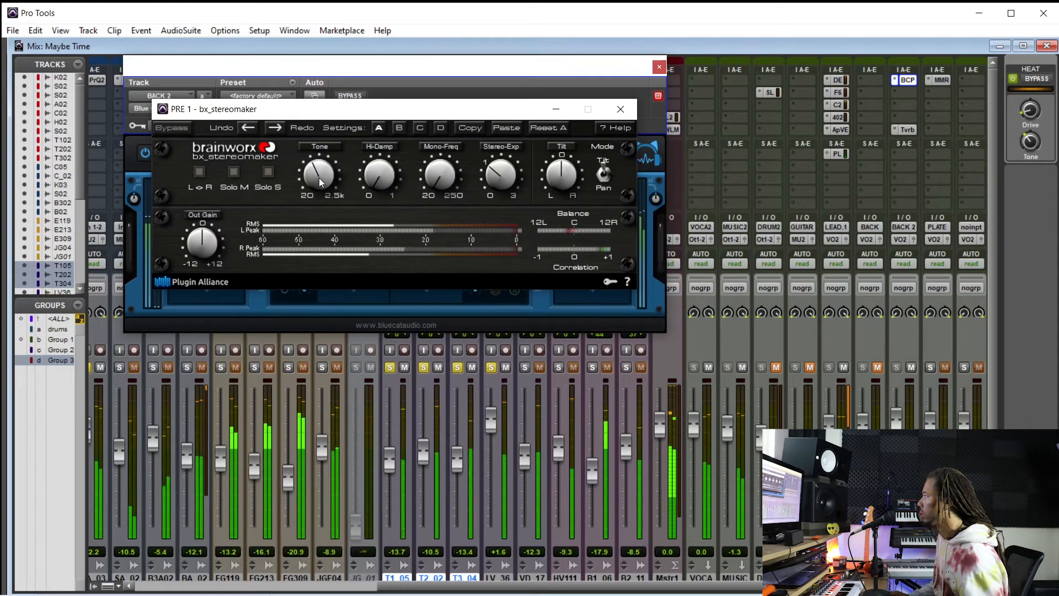
left_click(319, 177, "alt")
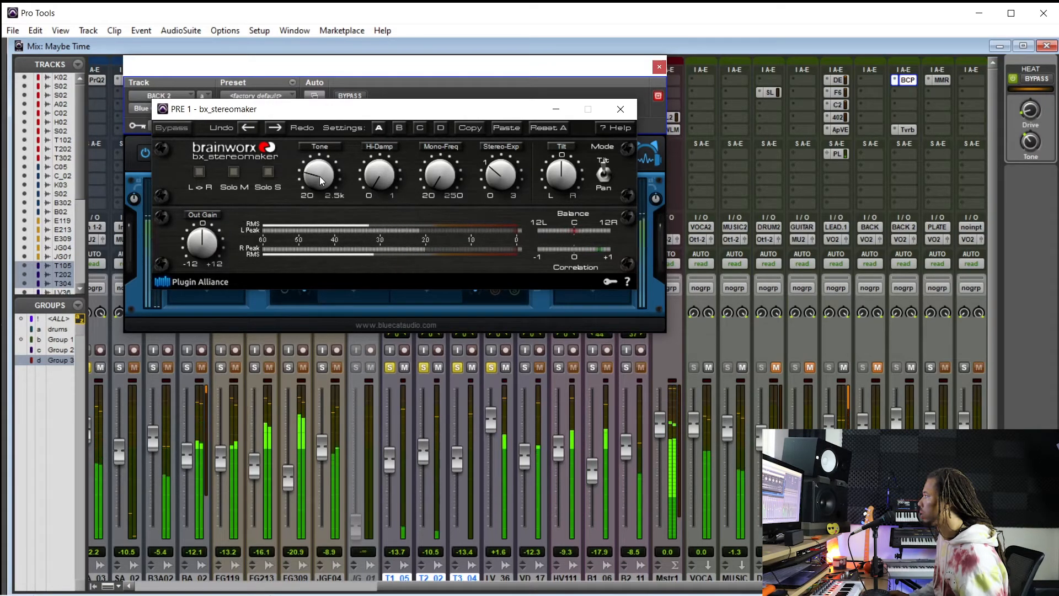
left_click_drag(320, 177, 321, 175)
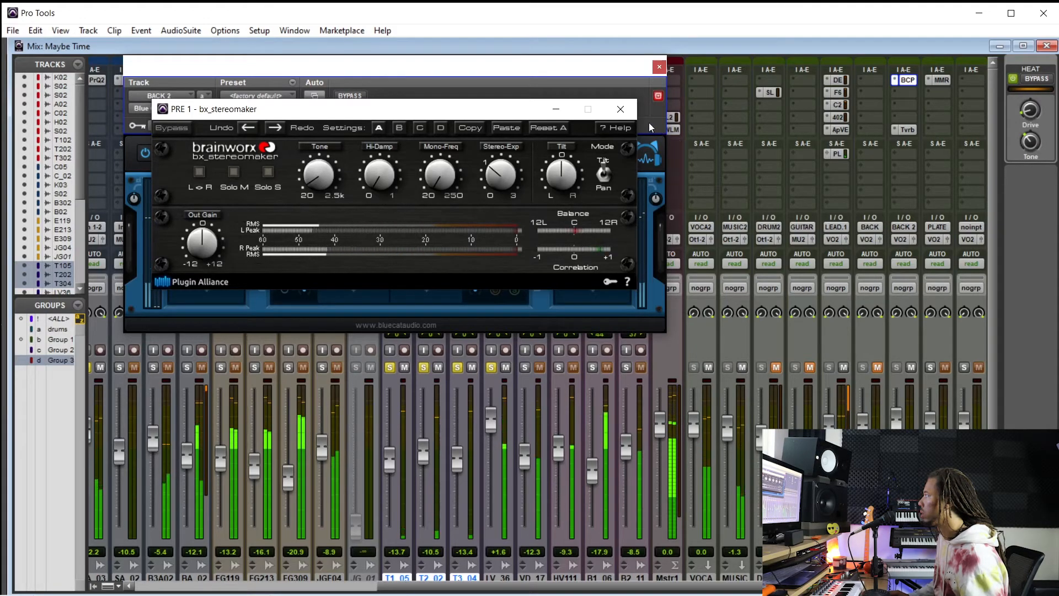
left_click(661, 67)
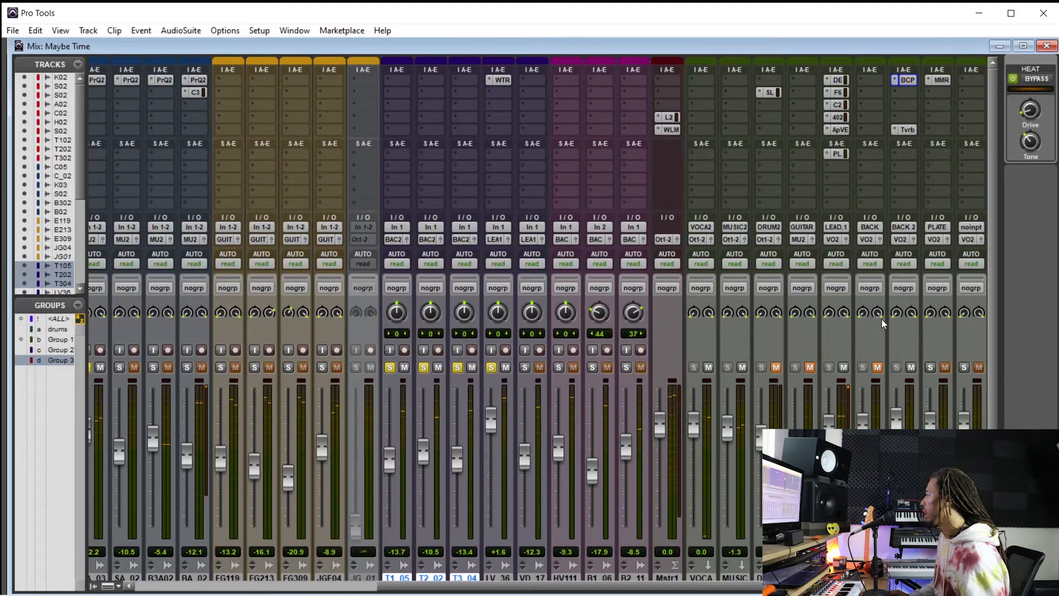
Take the T1_05, T2_02, T3_04 and LV_36 vocal tracks out of solo and unmute the drum bus for playback with the music
scroll(483, 366, "down", 3)
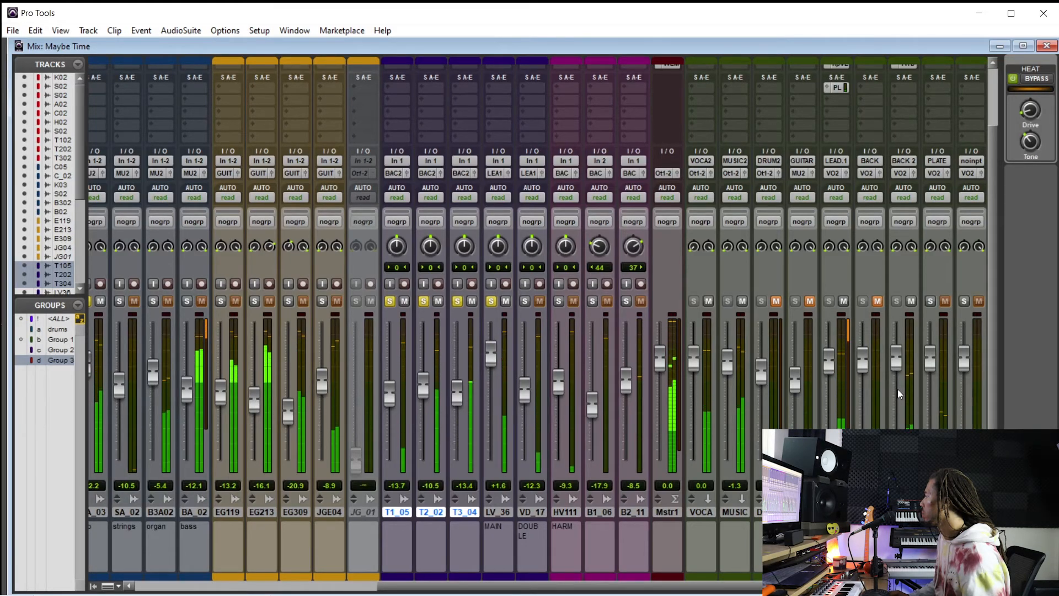
left_click(492, 301)
left_click(728, 301)
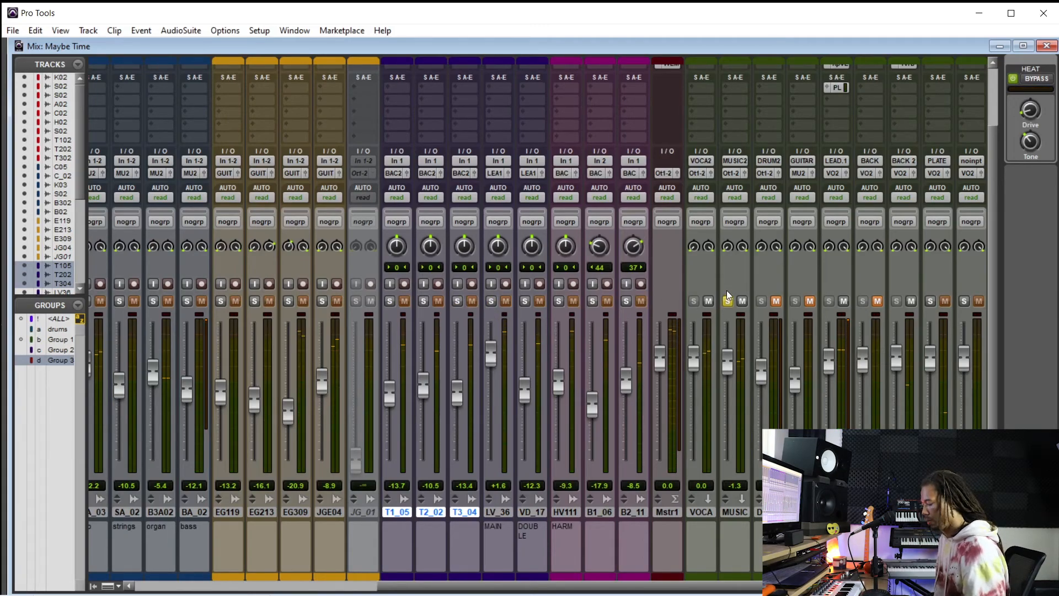
left_click(726, 301)
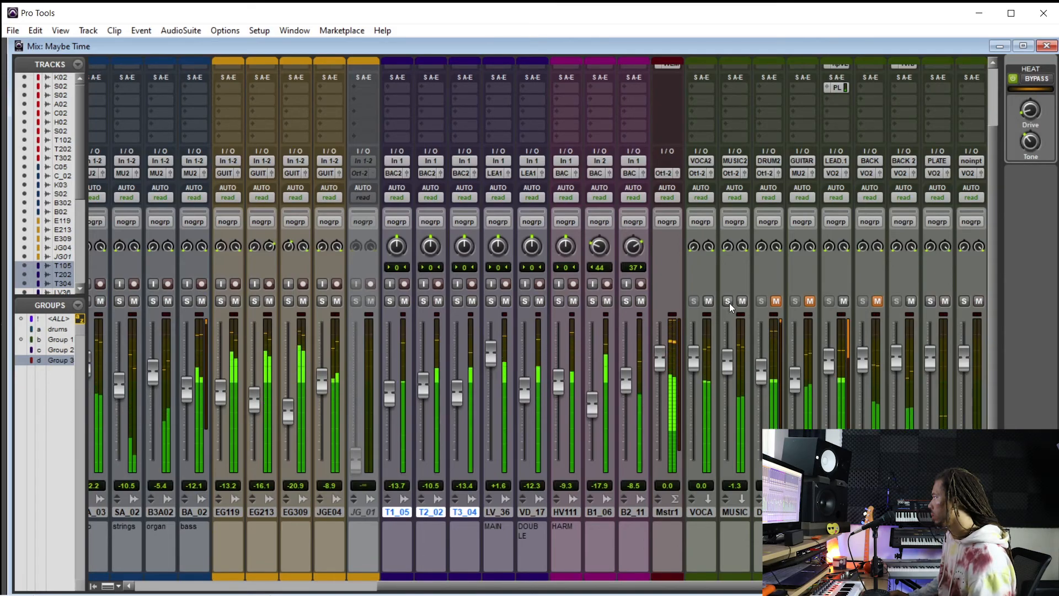
left_click(776, 301)
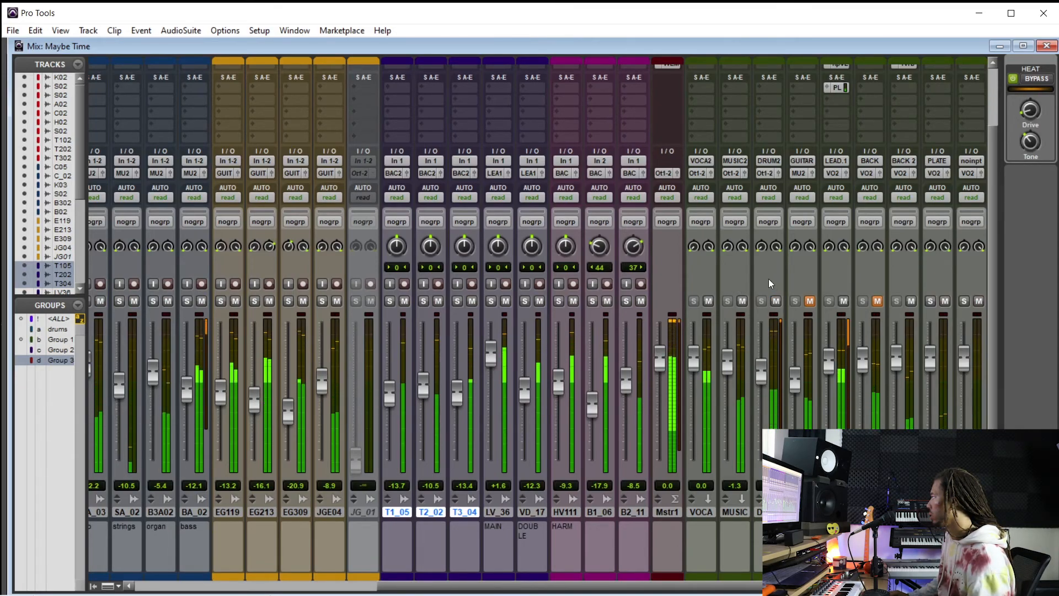